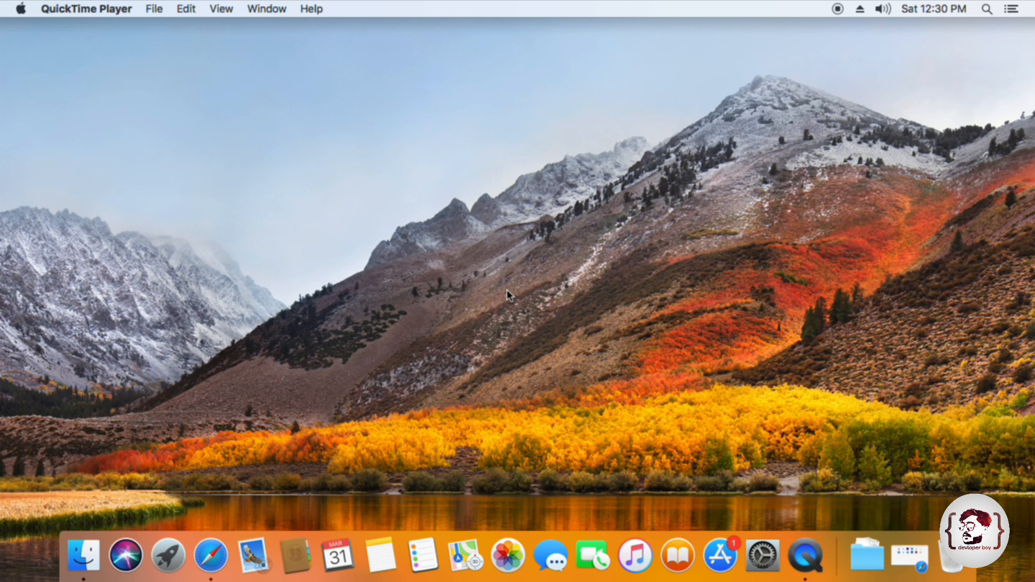
Switch to Safari and search Google for "android studio"
click(211, 555)
click(737, 64)
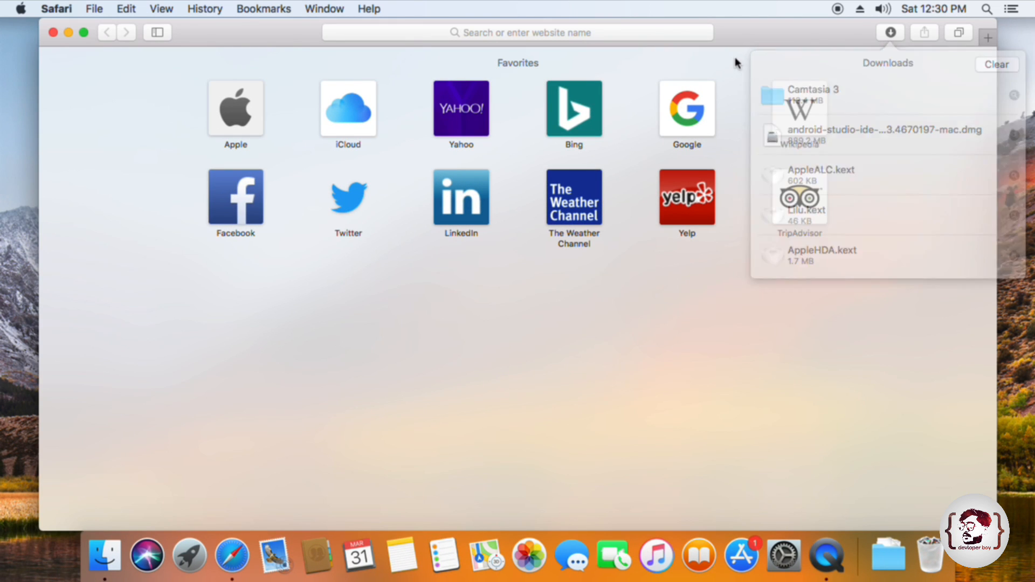
click(481, 34)
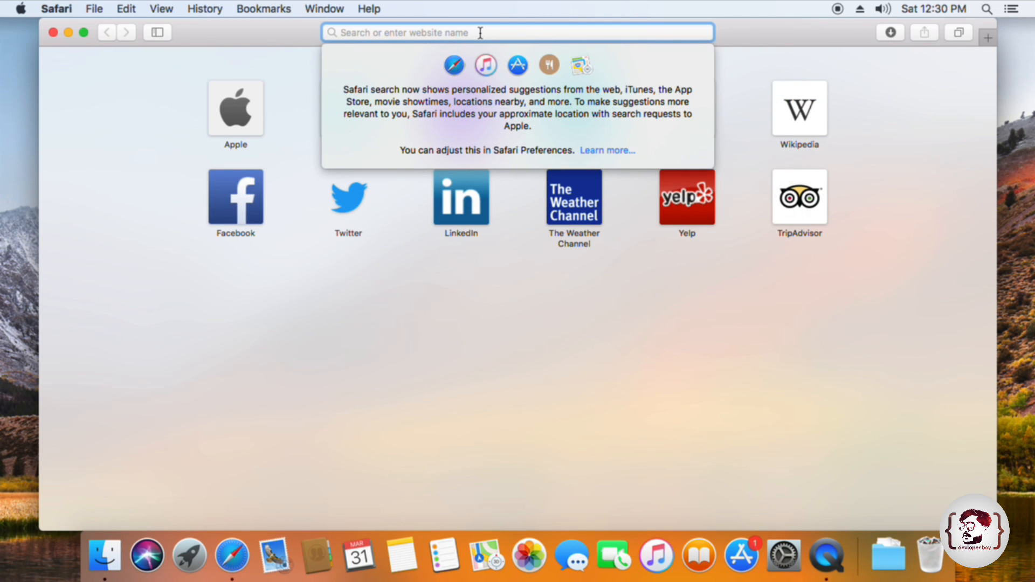
text(an)
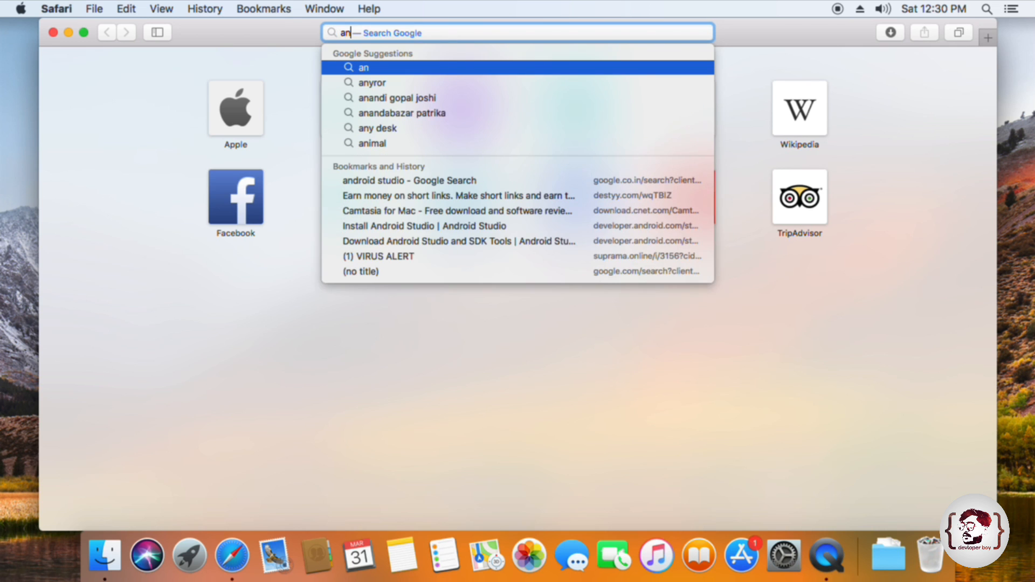
text(dr)
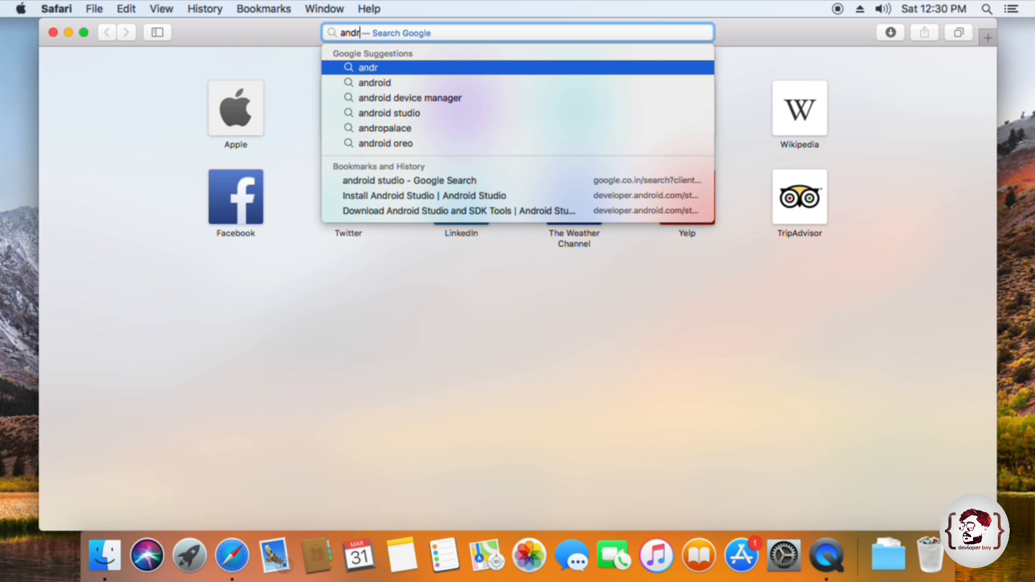
key(Down)
key(Down)
key(Down)
key(Return)
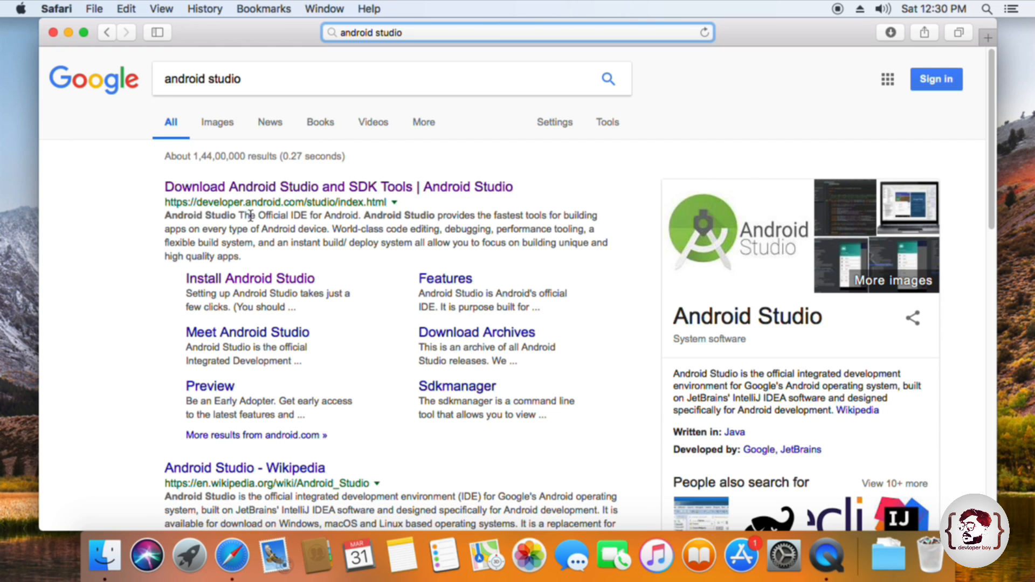
Open the "Download Android Studio and SDK Tools" search result and look over the download page
click(324, 189)
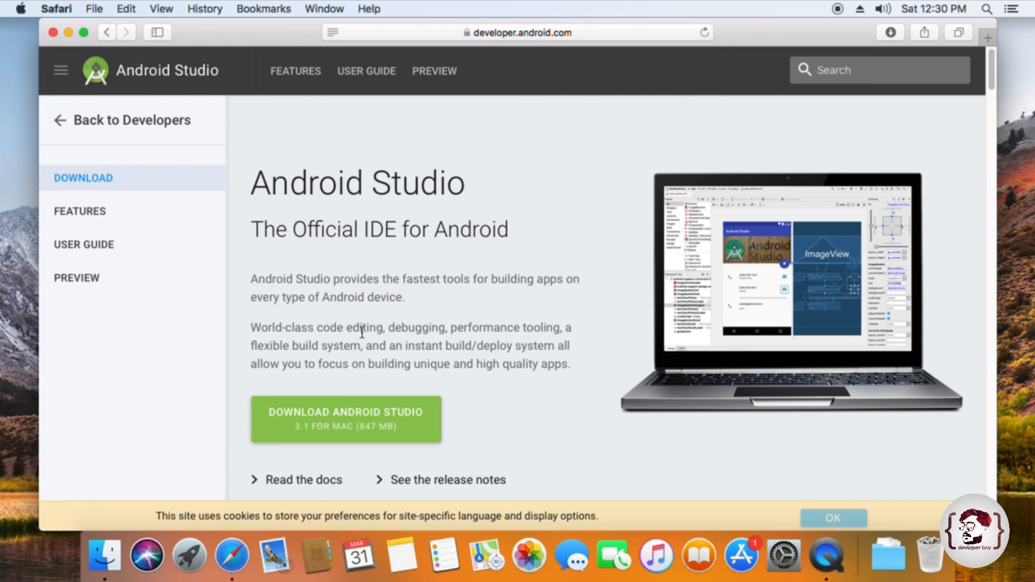
scroll(993, 81, down, 3)
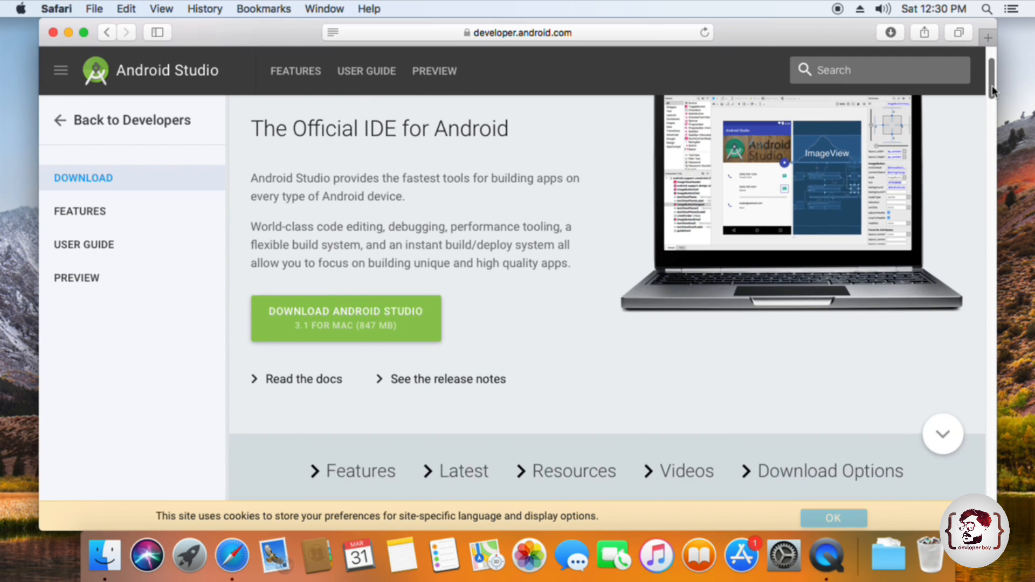
scroll(994, 81, up, 3)
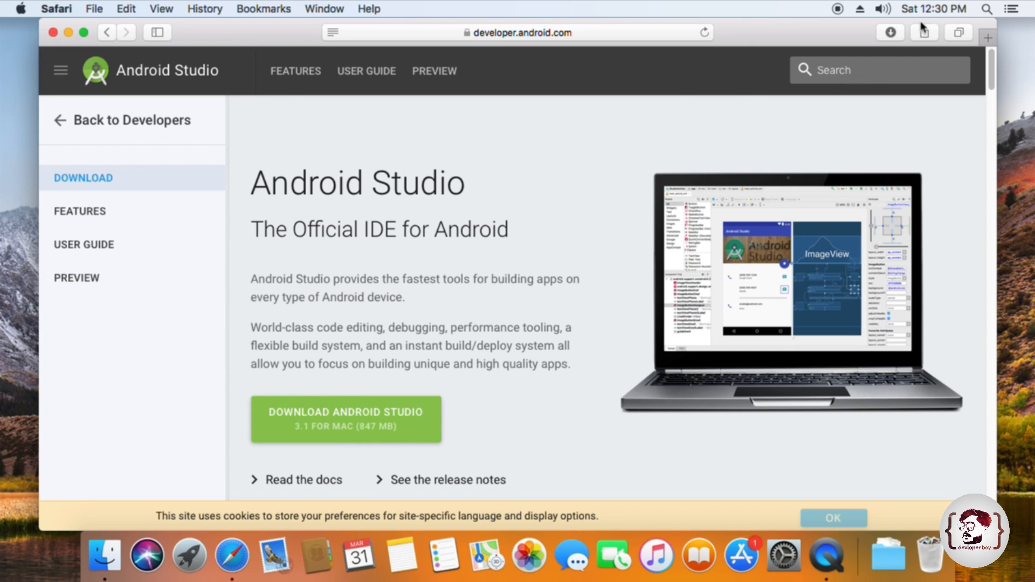
Open the downloaded Android Studio .dmg file from Safari's downloads and minimize the browser window
click(893, 32)
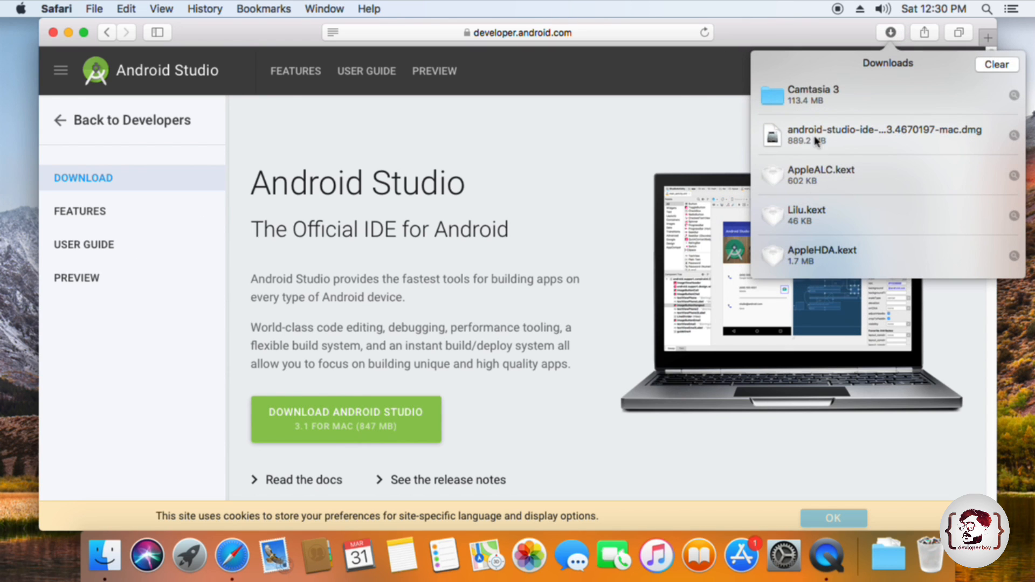
click(672, 127)
click(891, 32)
click(911, 141)
double_click(910, 135)
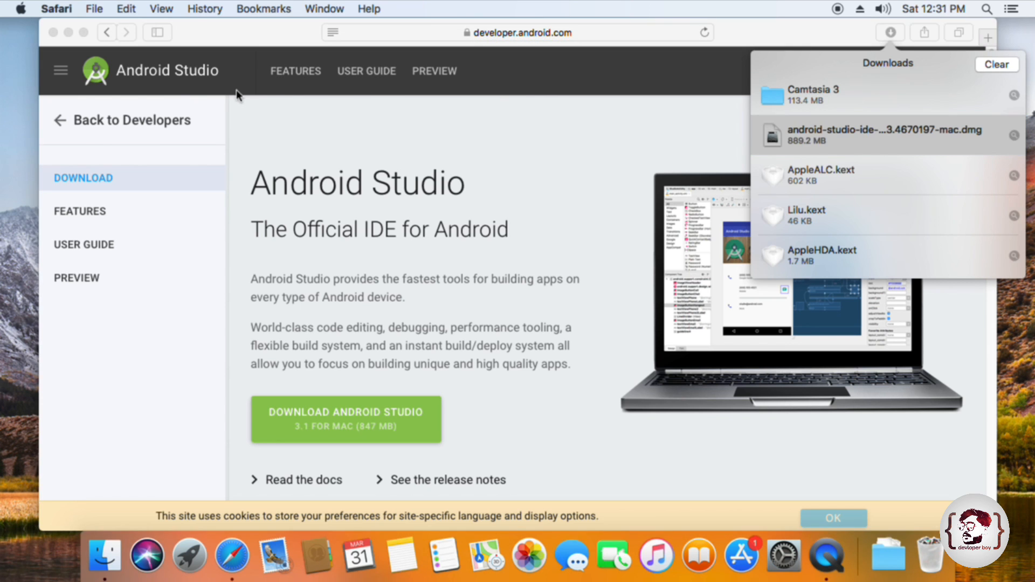
click(67, 32)
drag(480, 152, 416, 144)
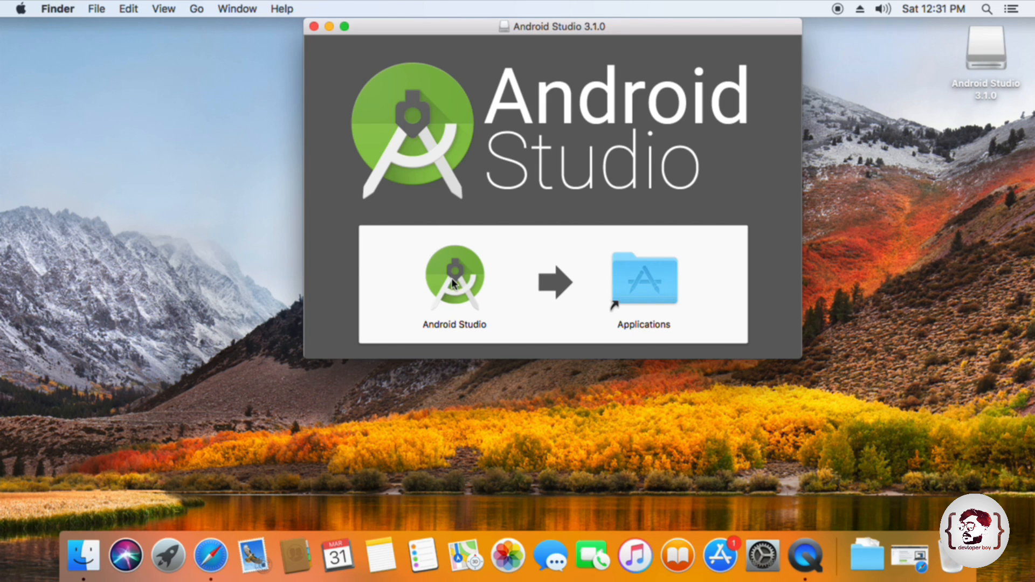
Copy Android Studio from the disk image into the Applications folder and close both Finder windows
drag(450, 278, 504, 205)
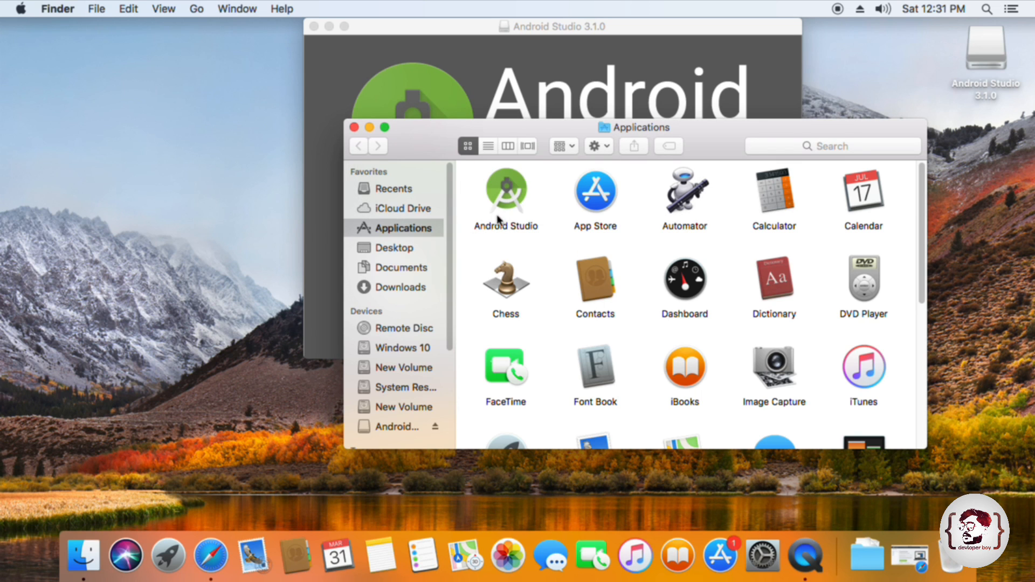
drag(416, 140, 440, 180)
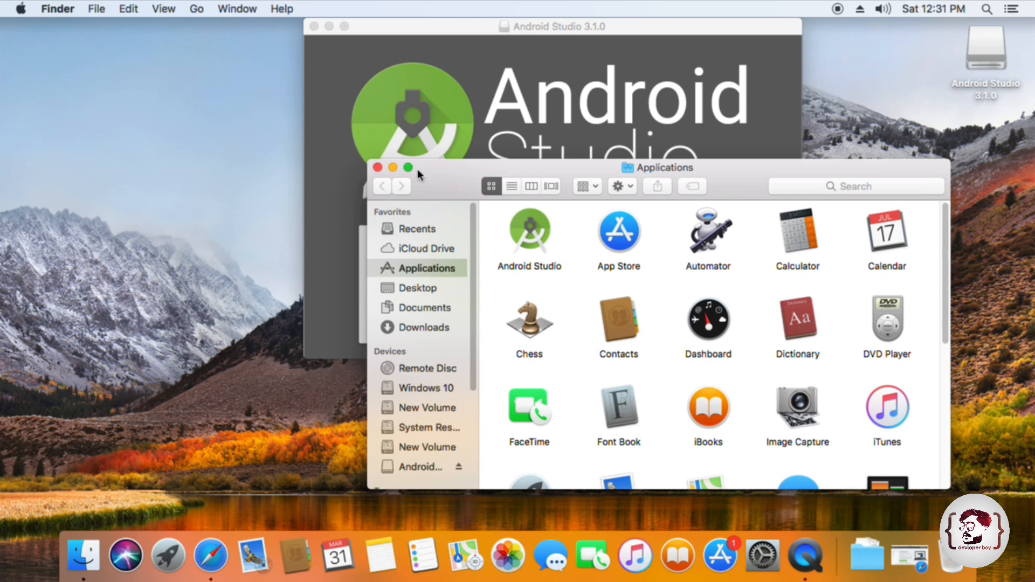
click(378, 167)
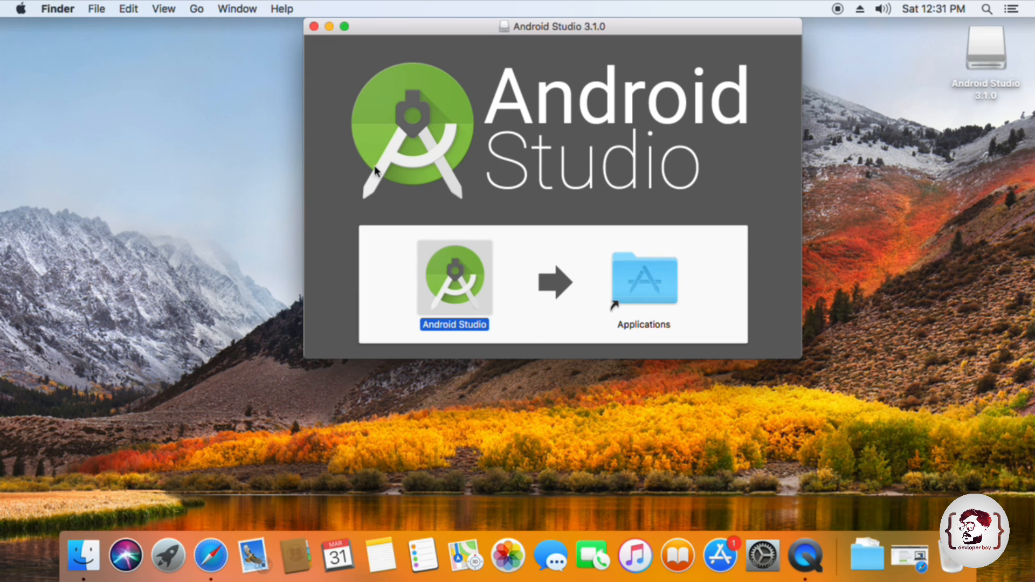
click(314, 27)
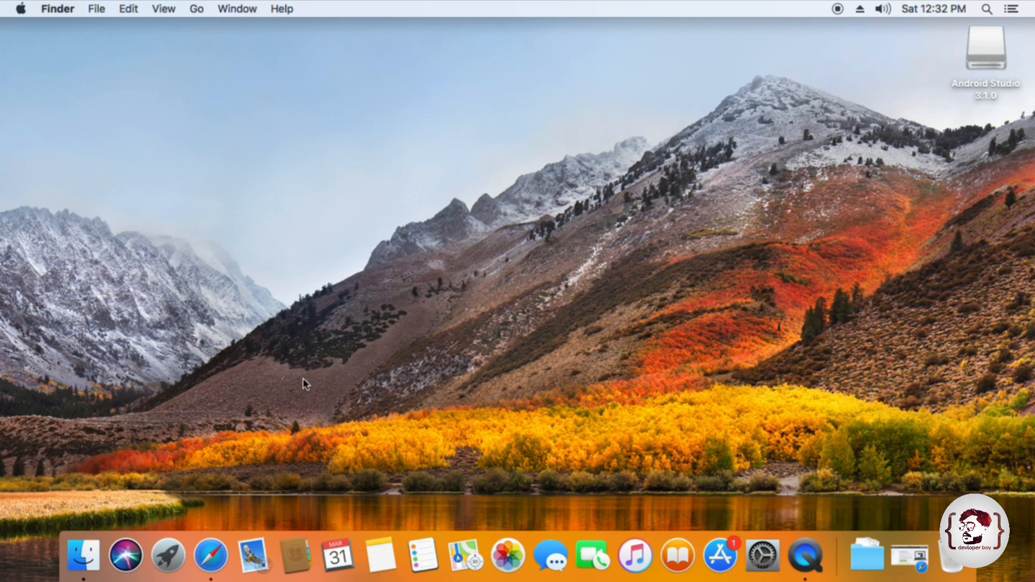
Launch Android Studio from Launchpad and allow the application downloaded from the Internet to open
click(170, 545)
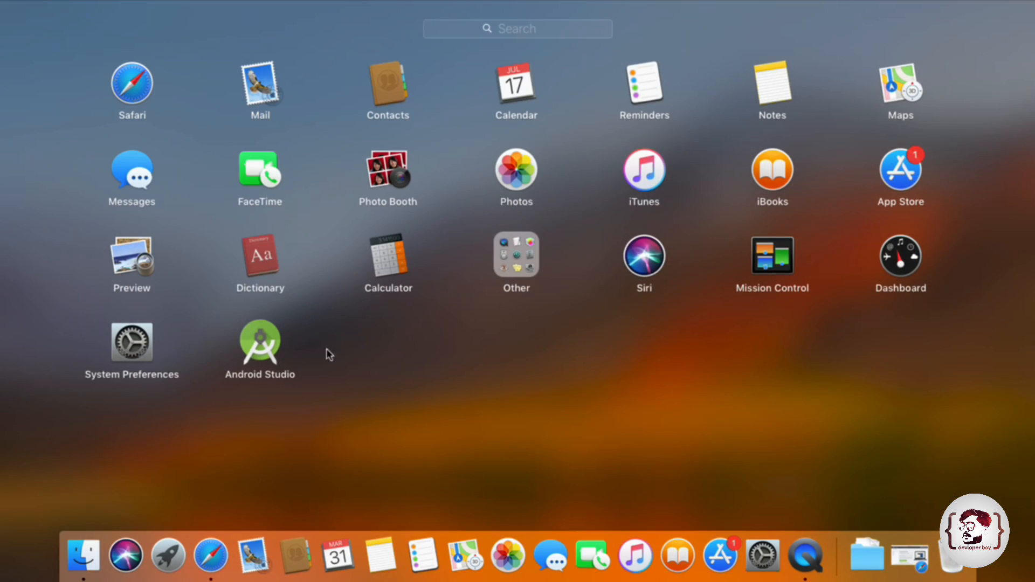
click(271, 349)
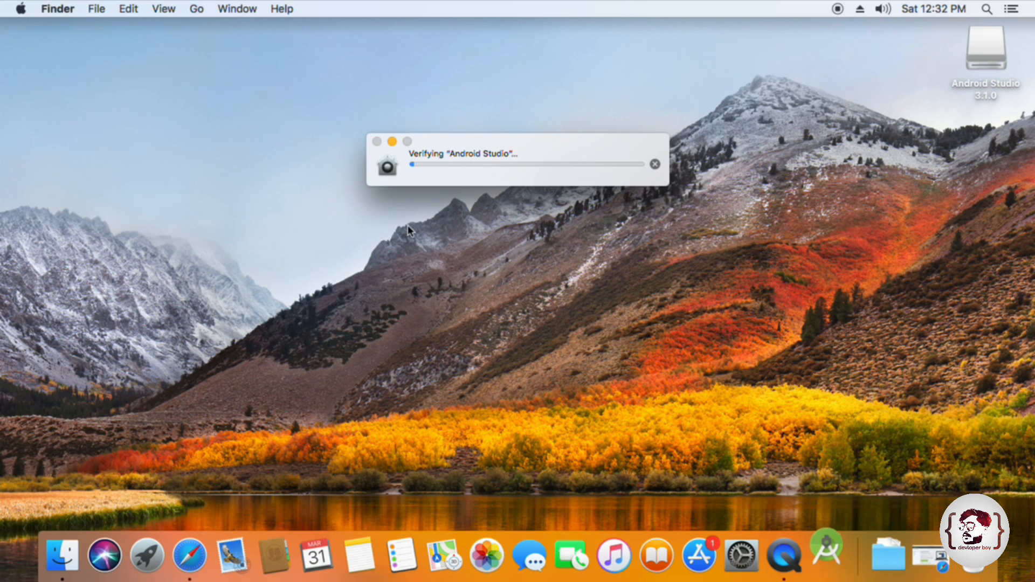
drag(496, 150, 496, 194)
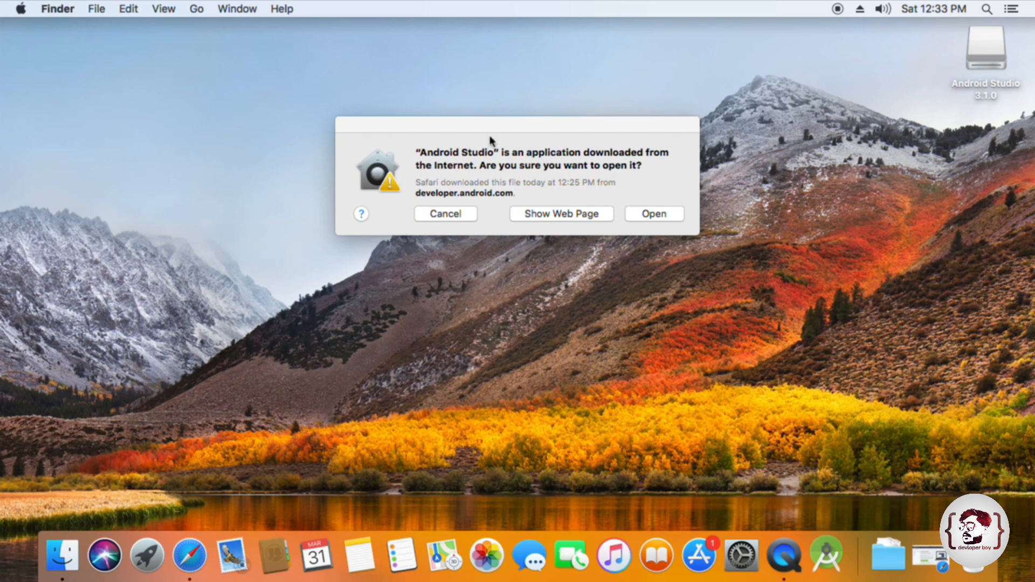
click(655, 214)
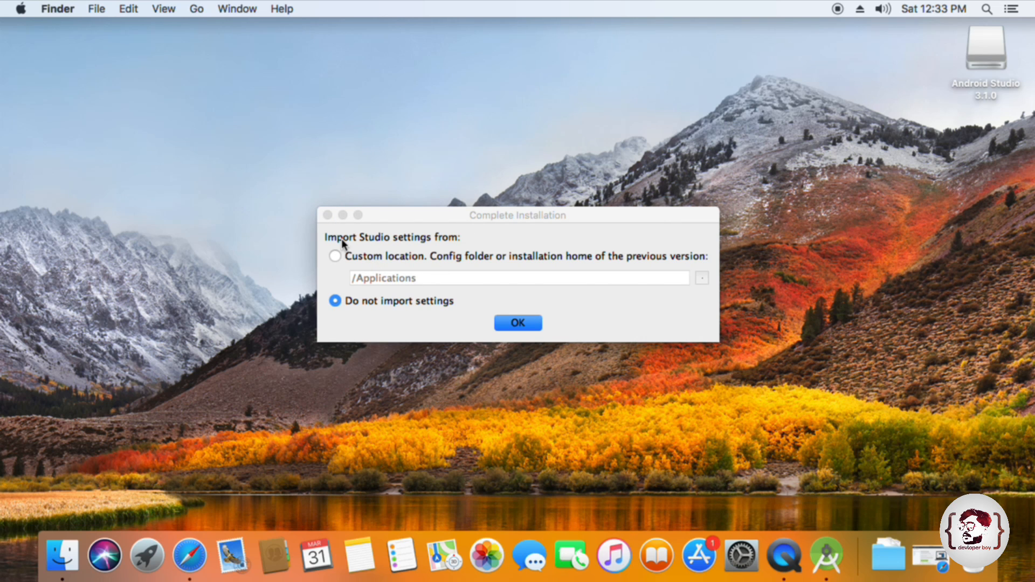
Continue without importing Studio settings and accept the Standard install type in the setup wizard
drag(426, 218, 417, 164)
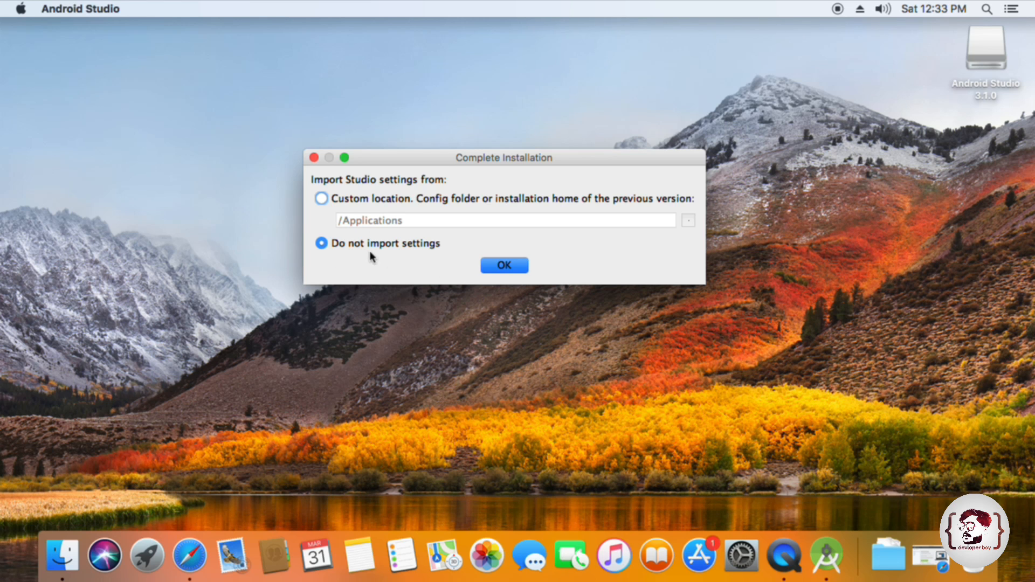
click(503, 270)
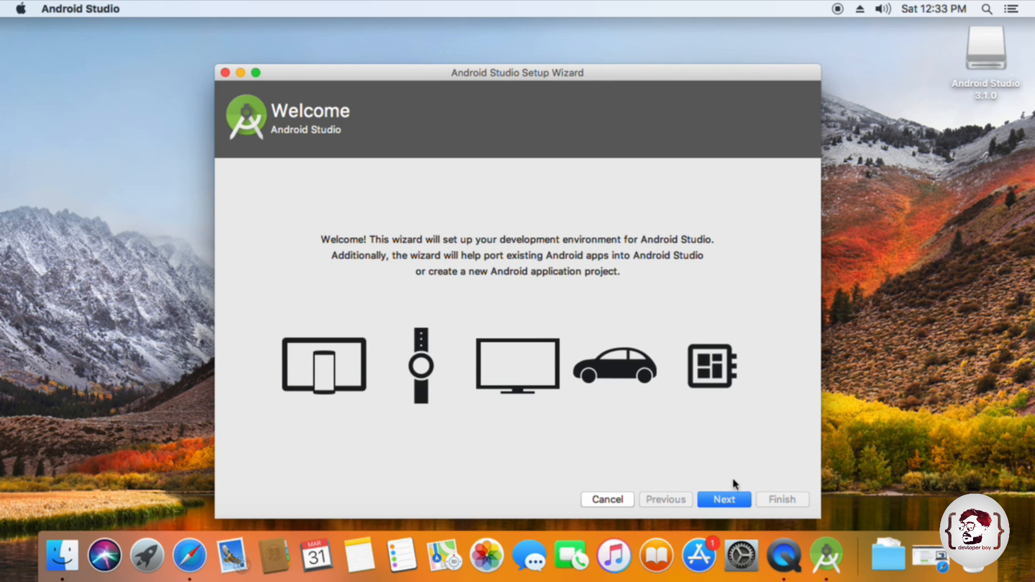
drag(357, 79, 348, 60)
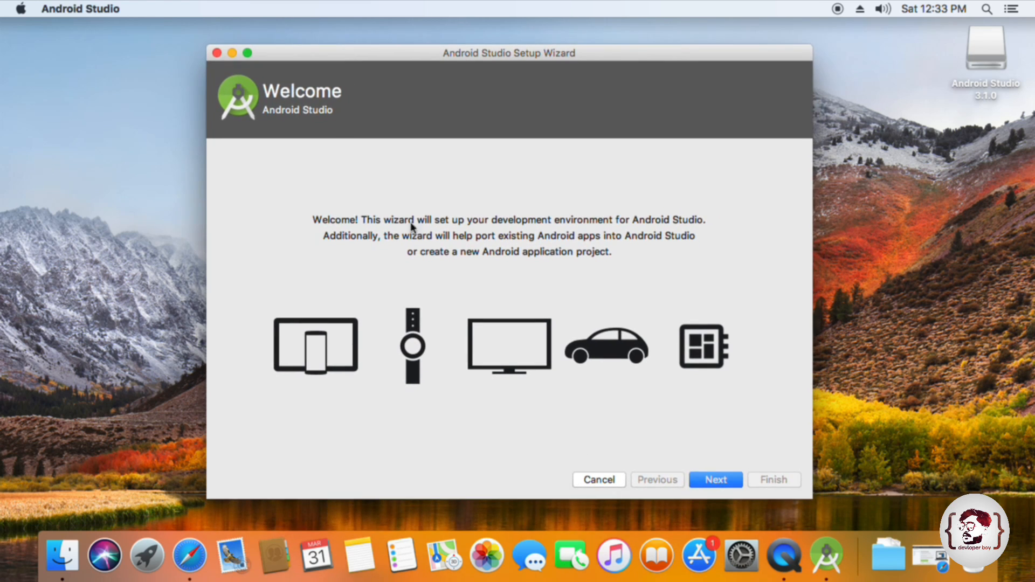
click(710, 480)
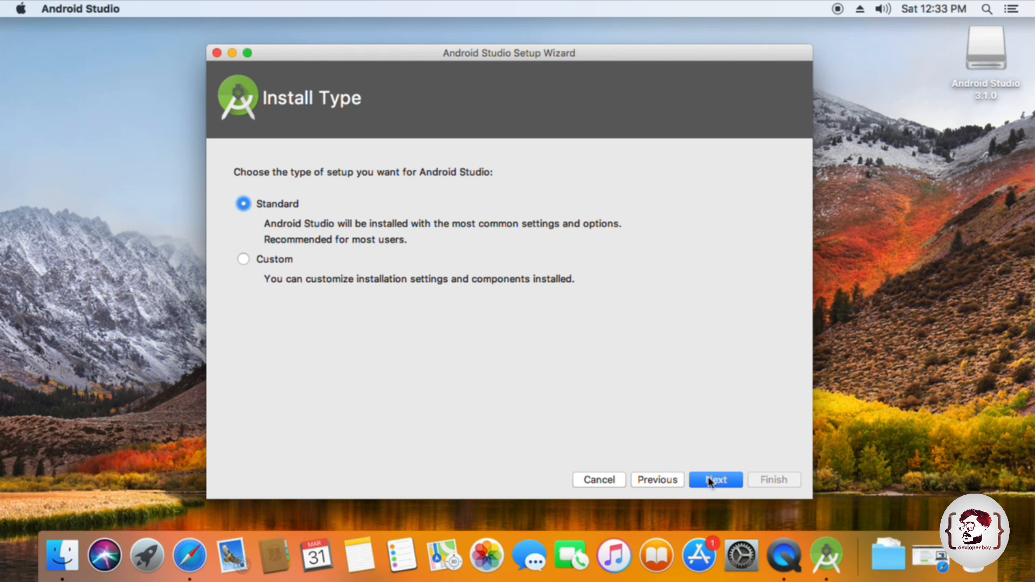
click(731, 481)
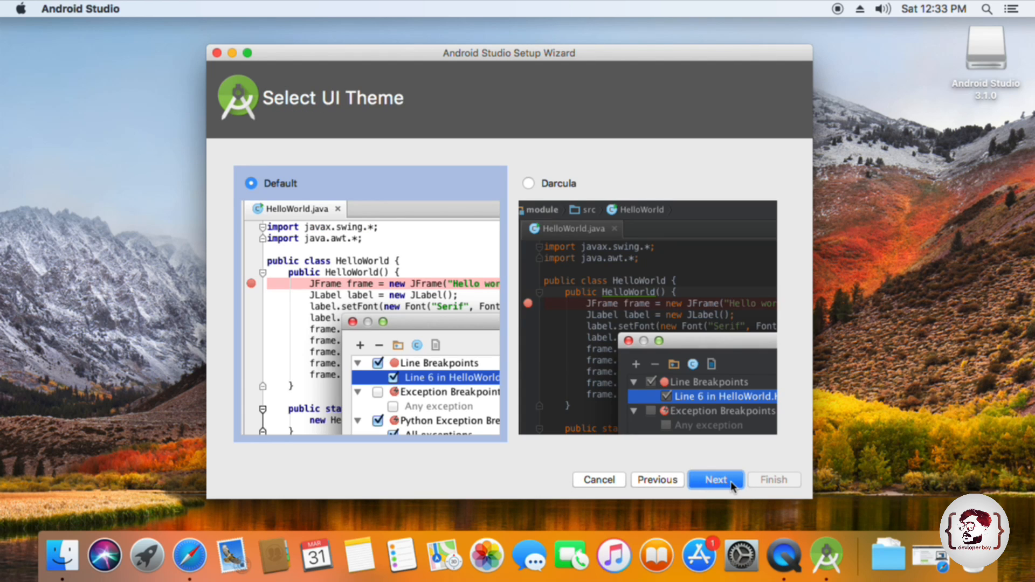
Preview the Darcula UI theme, switch back to Default and continue to the settings verification
click(529, 183)
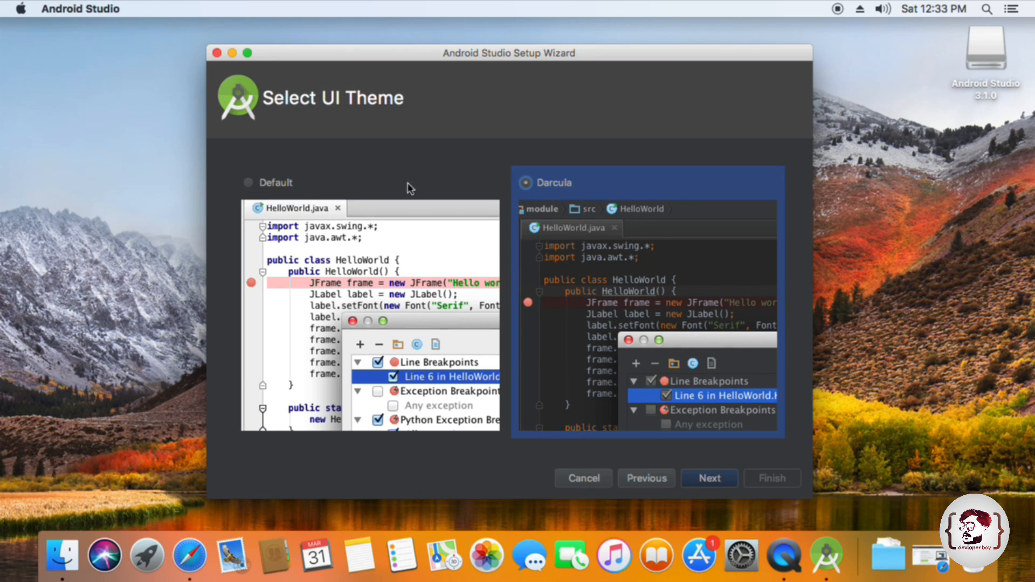
click(251, 185)
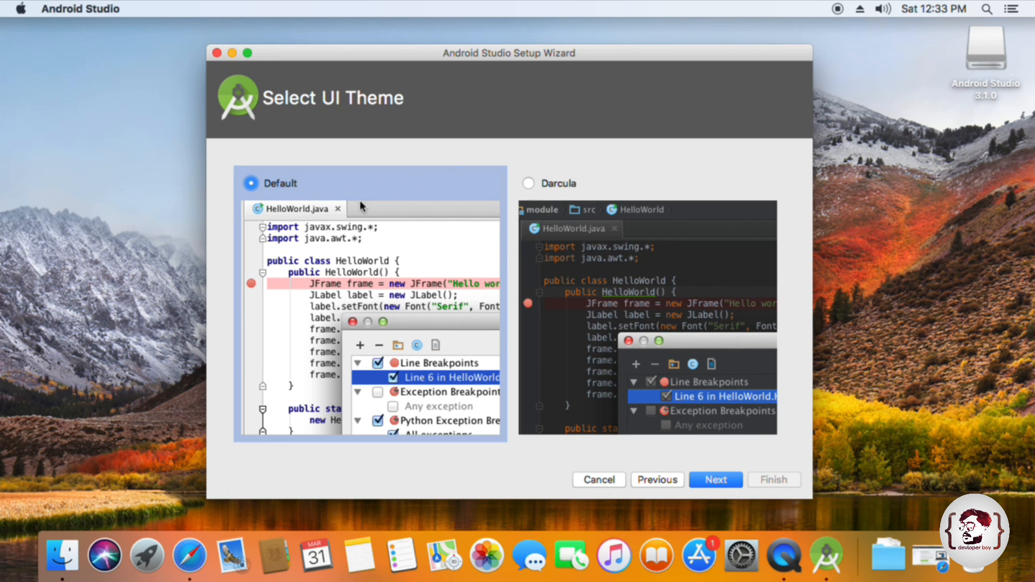
click(719, 481)
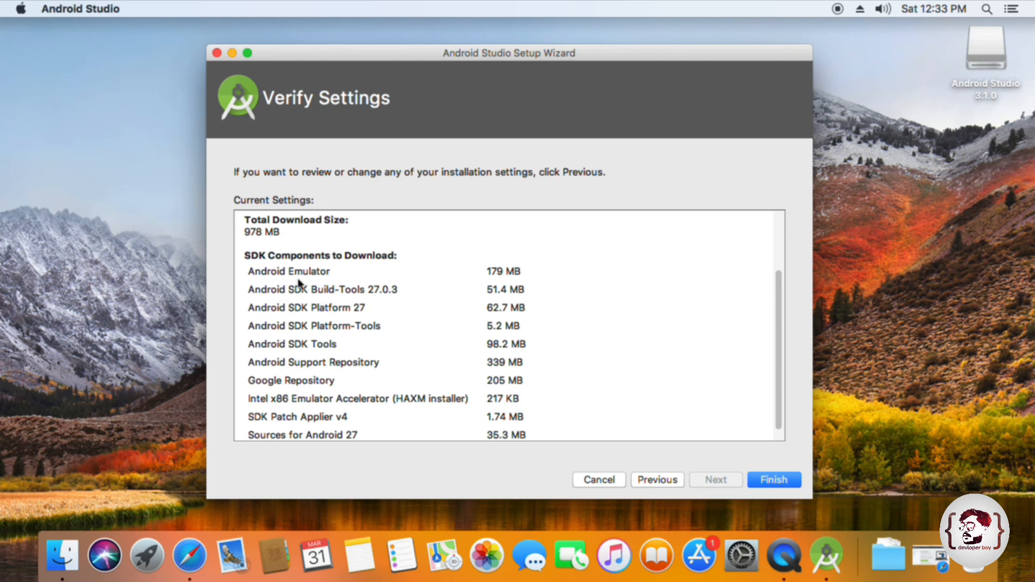
Review the SDK components to download, start the download and show its details
drag(778, 290, 780, 303)
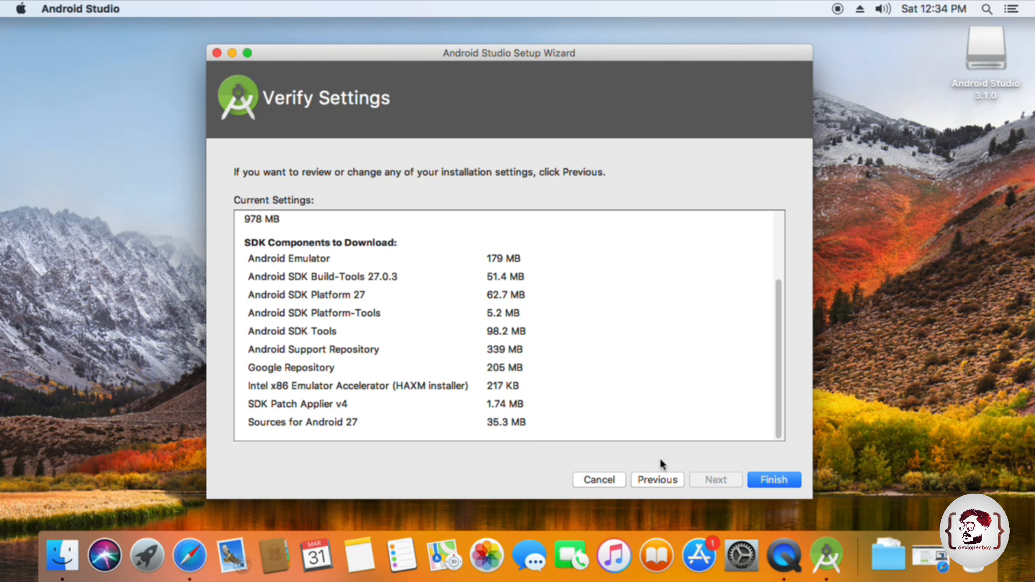
click(778, 482)
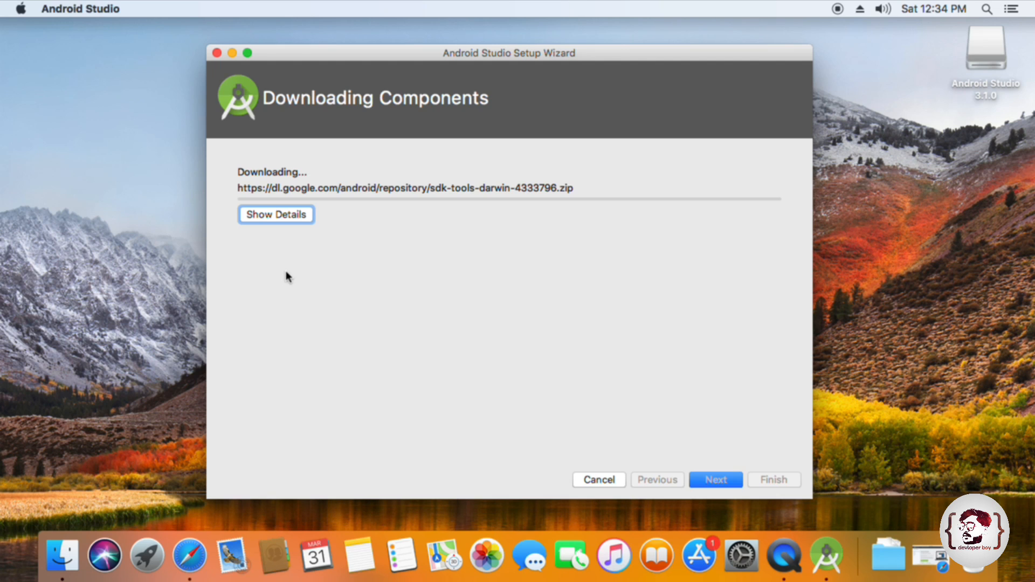
click(287, 215)
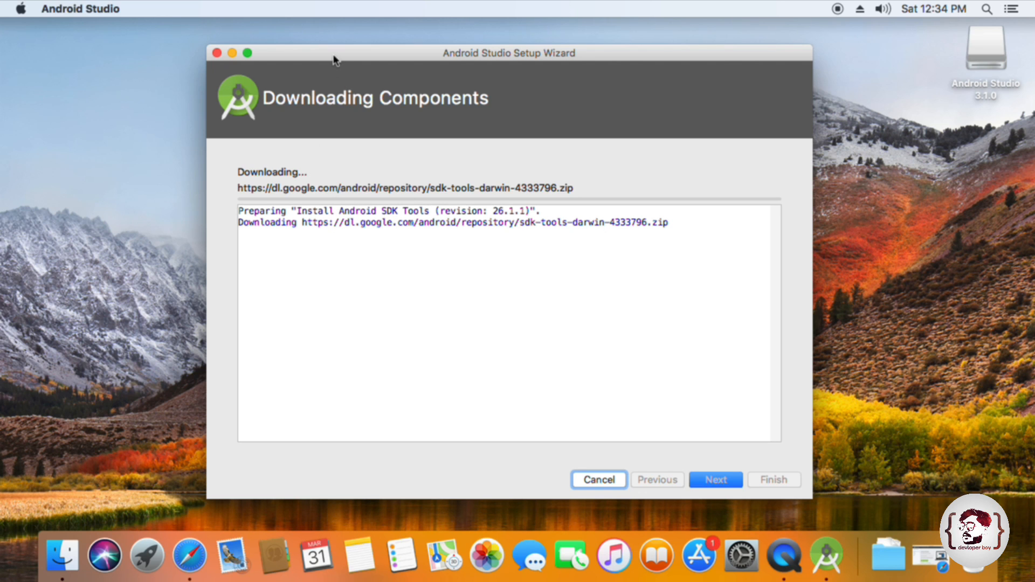
drag(337, 58, 315, 62)
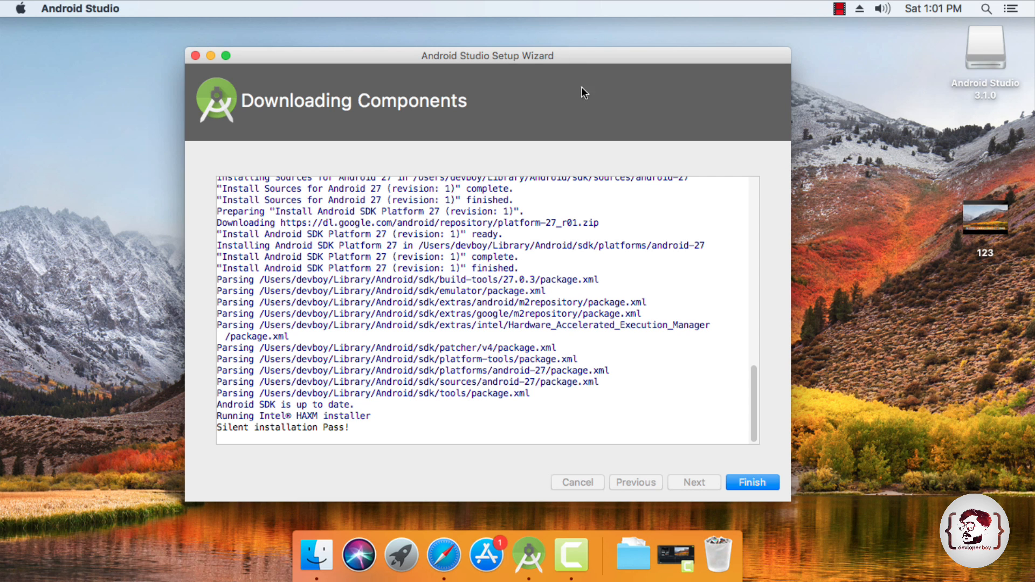
Finish the setup wizard and start a new Android Studio project
drag(532, 54, 535, 50)
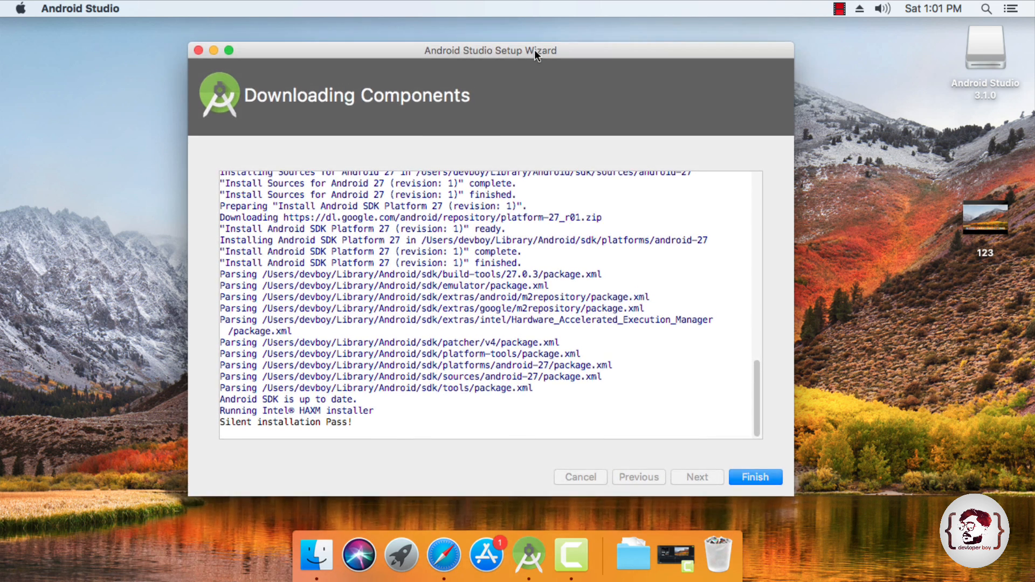
click(753, 478)
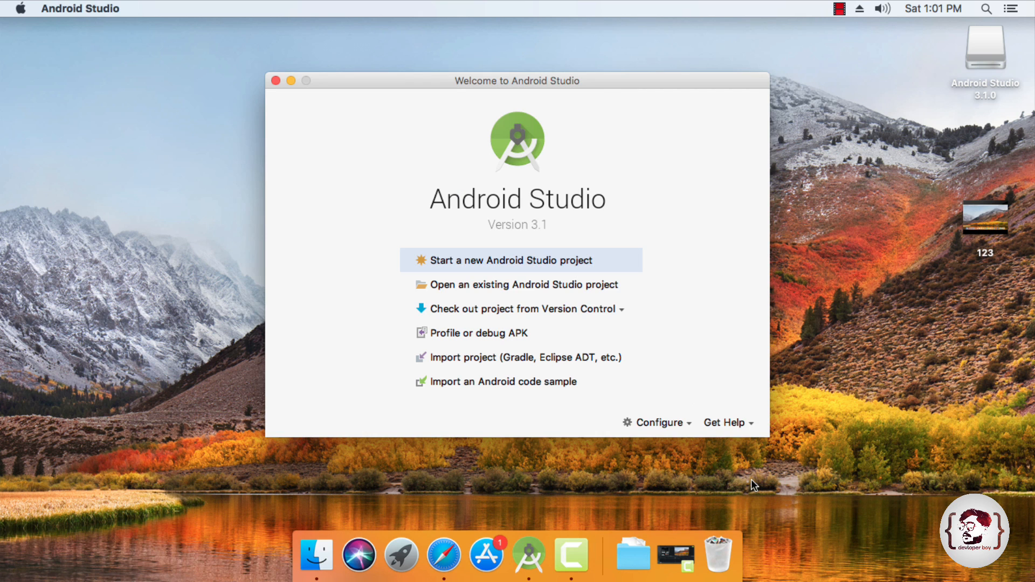
drag(495, 83, 474, 71)
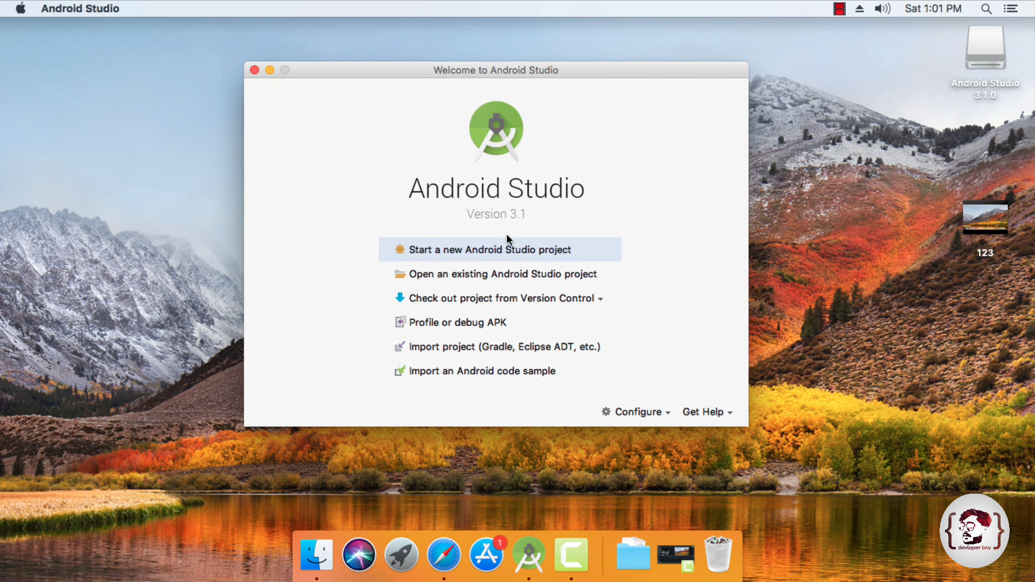
click(510, 251)
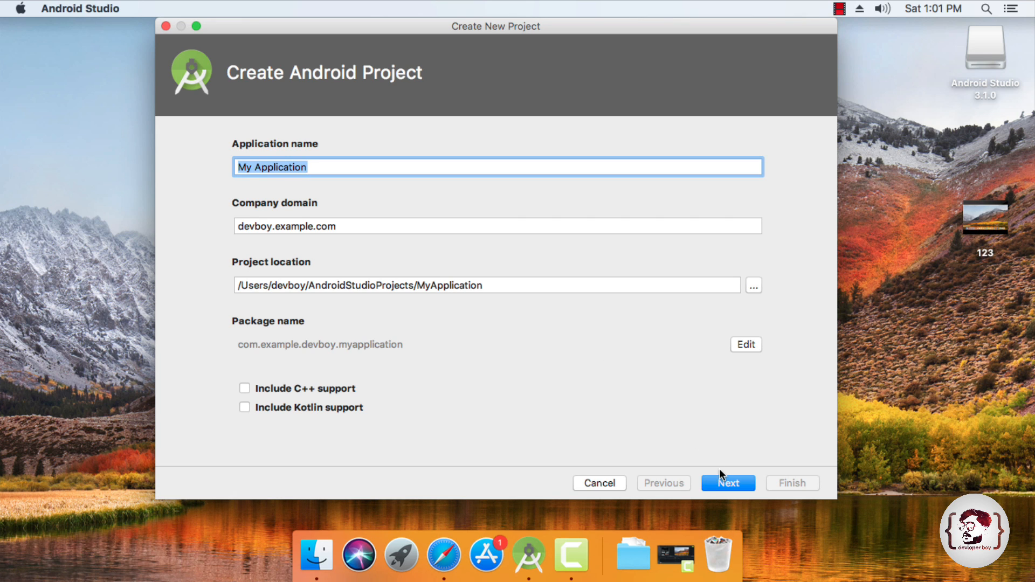
Accept the default project name and location and set the Phone and Tablet minimum SDK to API 22: Android 5.1 (Lollipop)
click(724, 482)
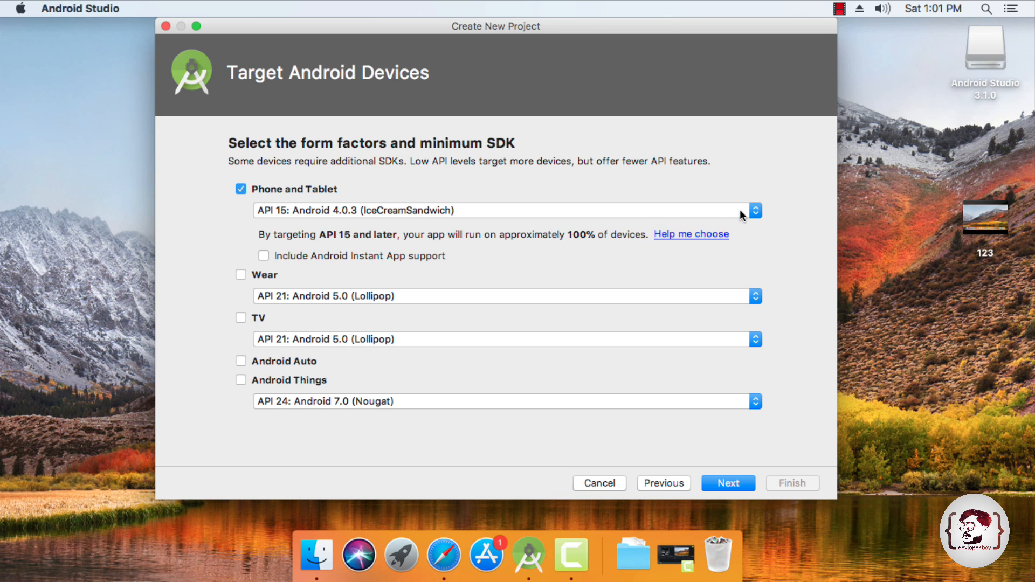
click(755, 213)
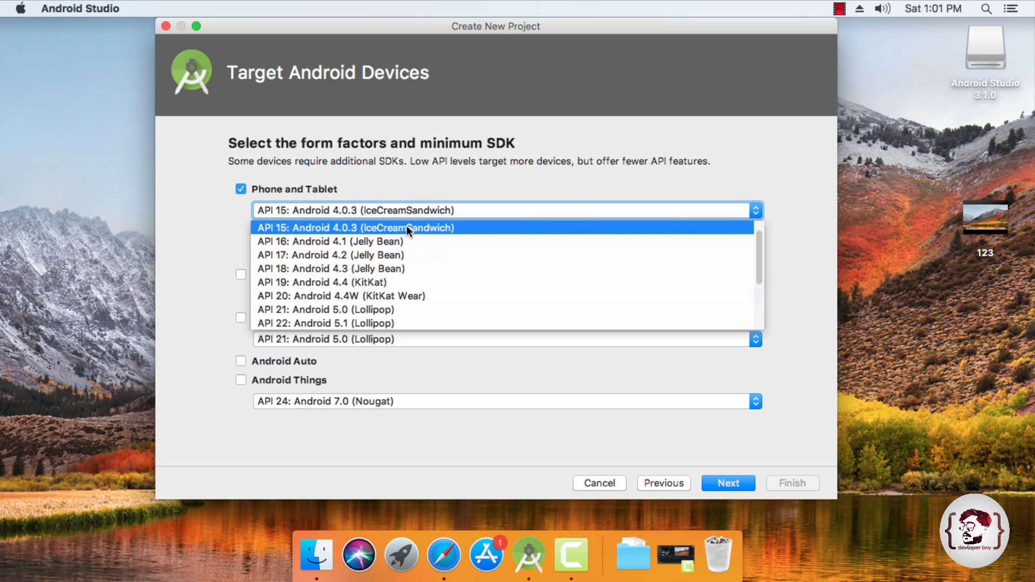
click(370, 323)
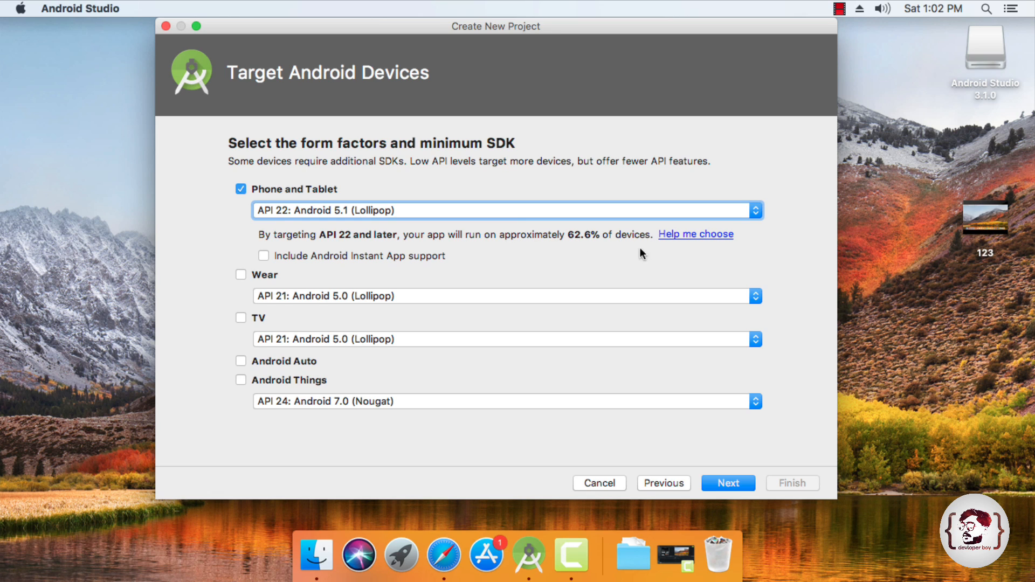
Compare device coverage by switching the phone minimum SDK to API 27: Android 8.1 (Oreo) and back to API 22: Android 5.1 (Lollipop)
click(754, 210)
scroll(758, 259, down, 4)
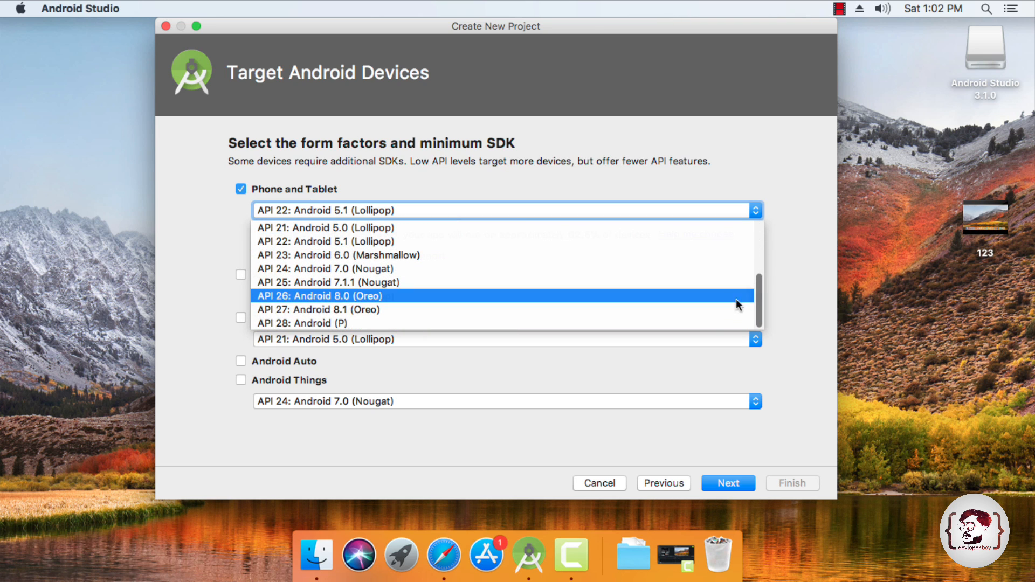
click(636, 308)
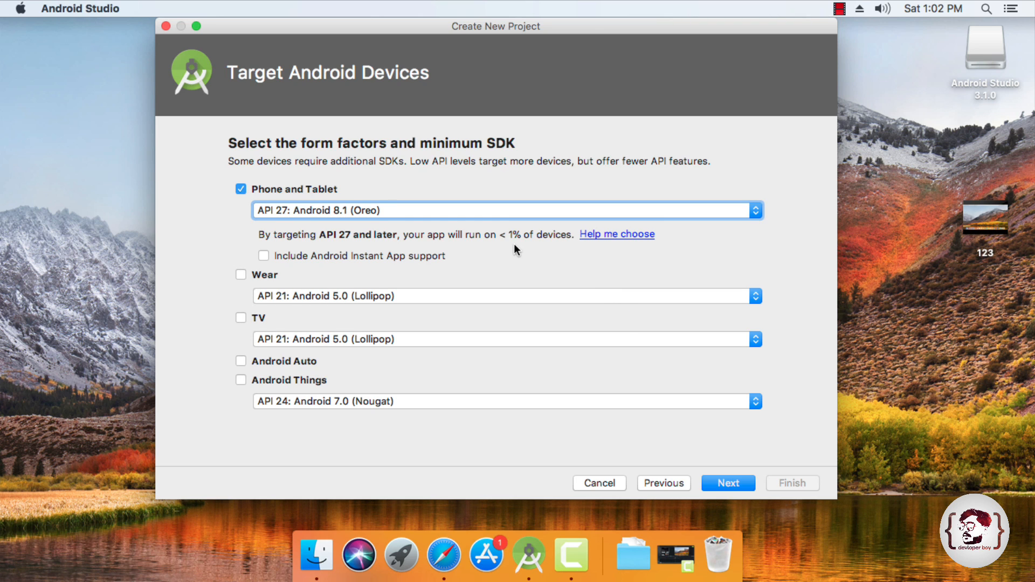
click(754, 213)
drag(759, 278, 762, 261)
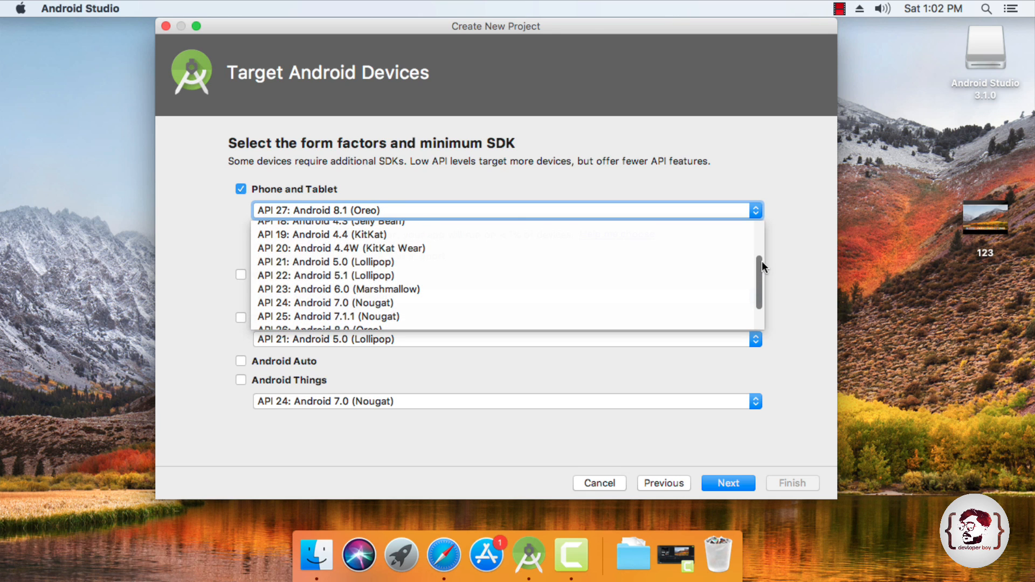
click(546, 275)
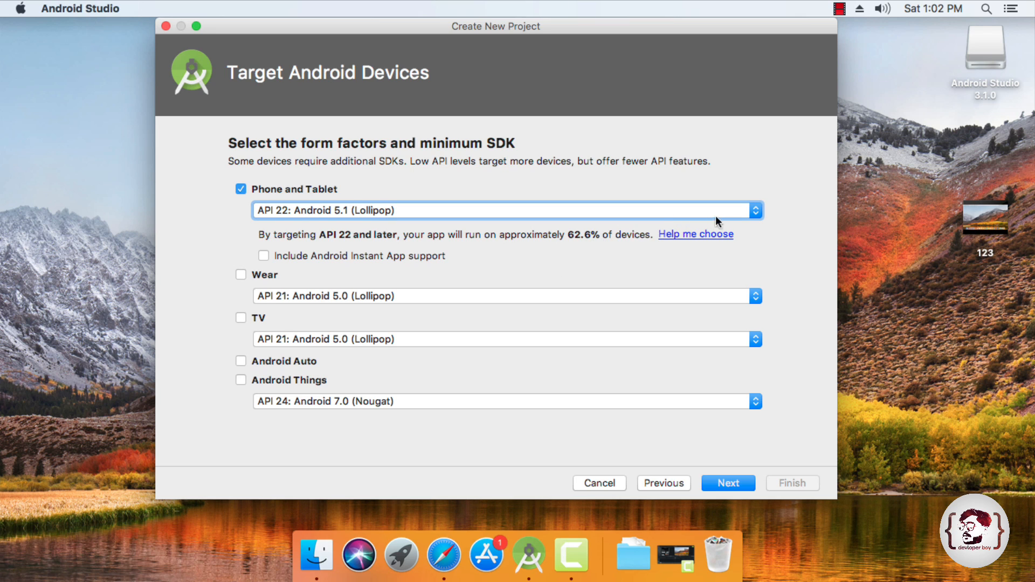
Check device coverage for API 19: Android 4.4 (KitKat) and return the phone minimum SDK to API 22: Android 5.1 (Lollipop)
click(757, 212)
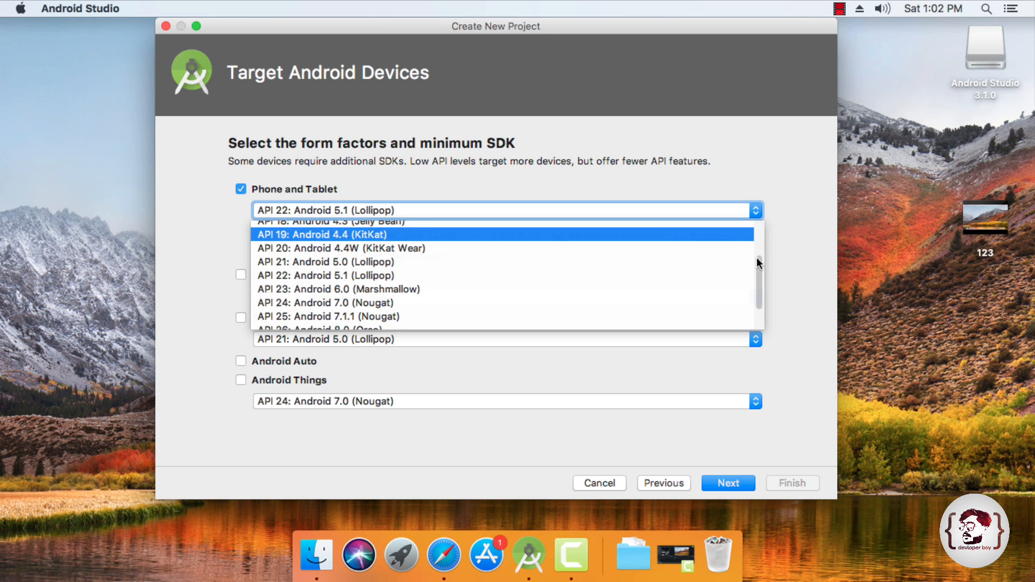
drag(759, 271, 760, 258)
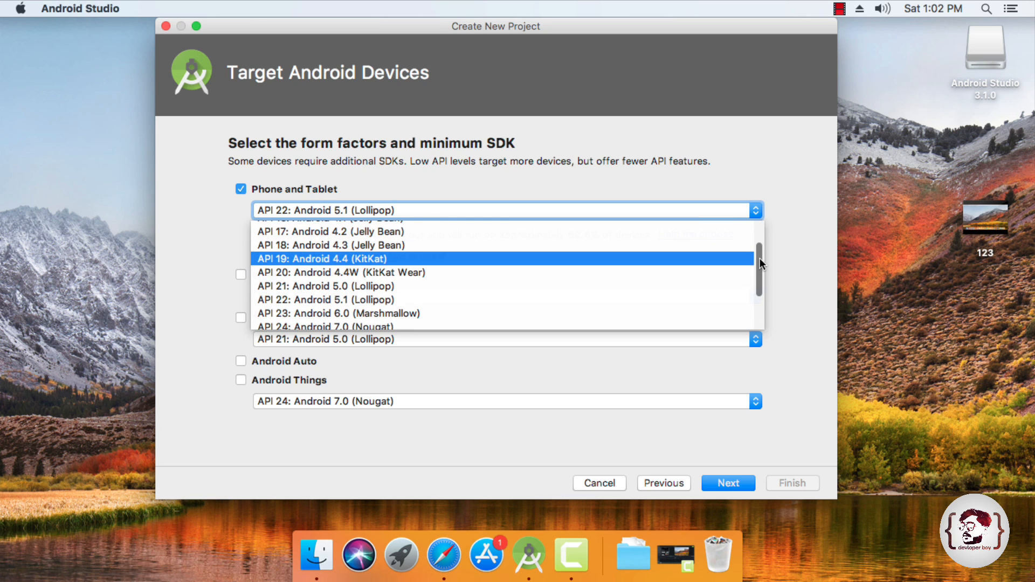
click(721, 258)
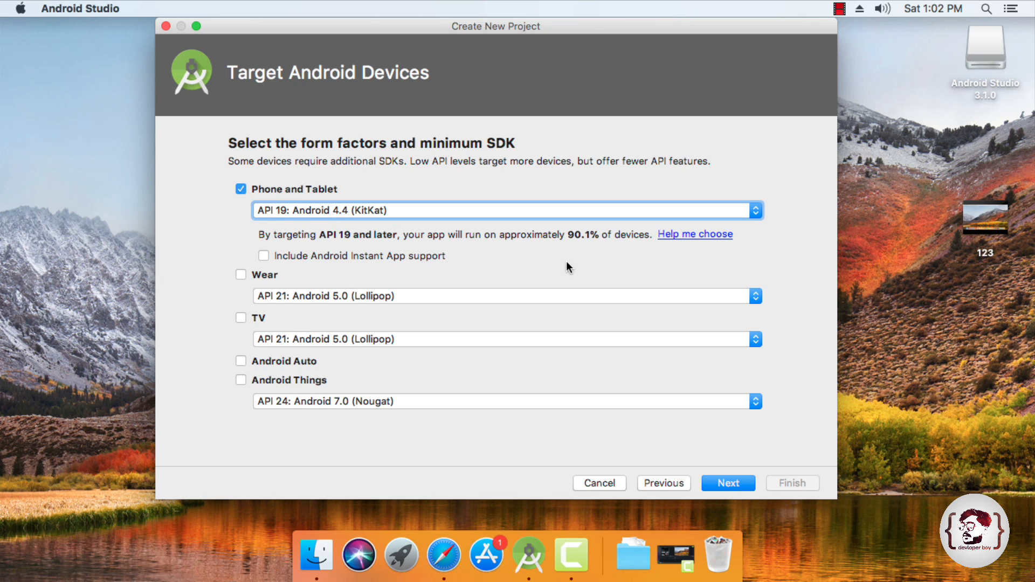
click(753, 215)
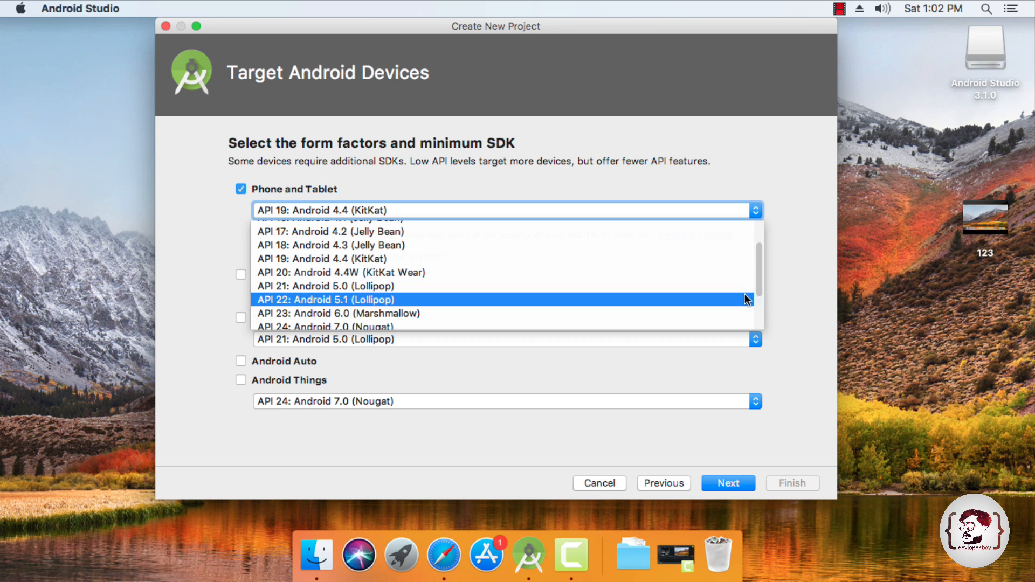
click(712, 299)
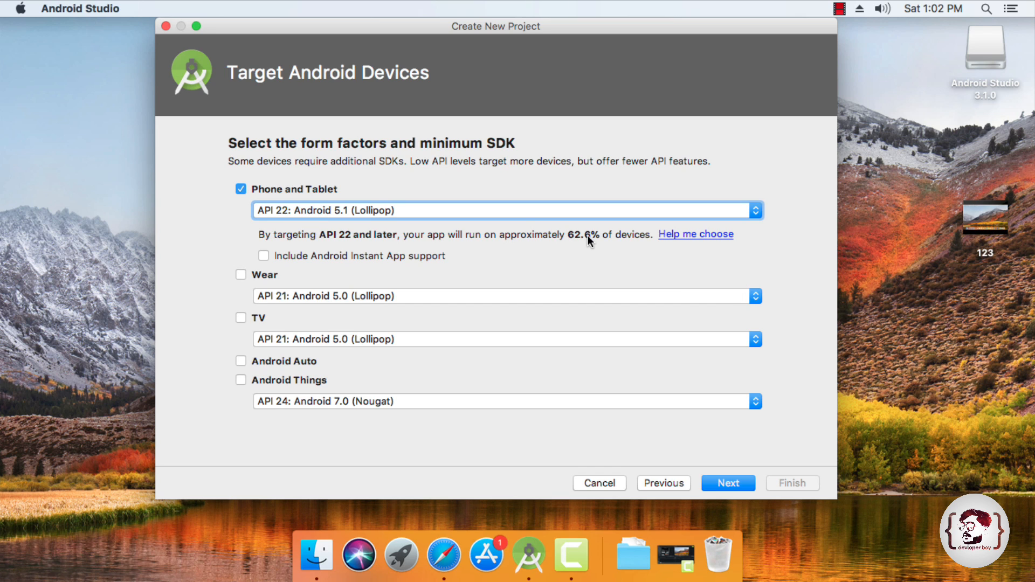
click(757, 212)
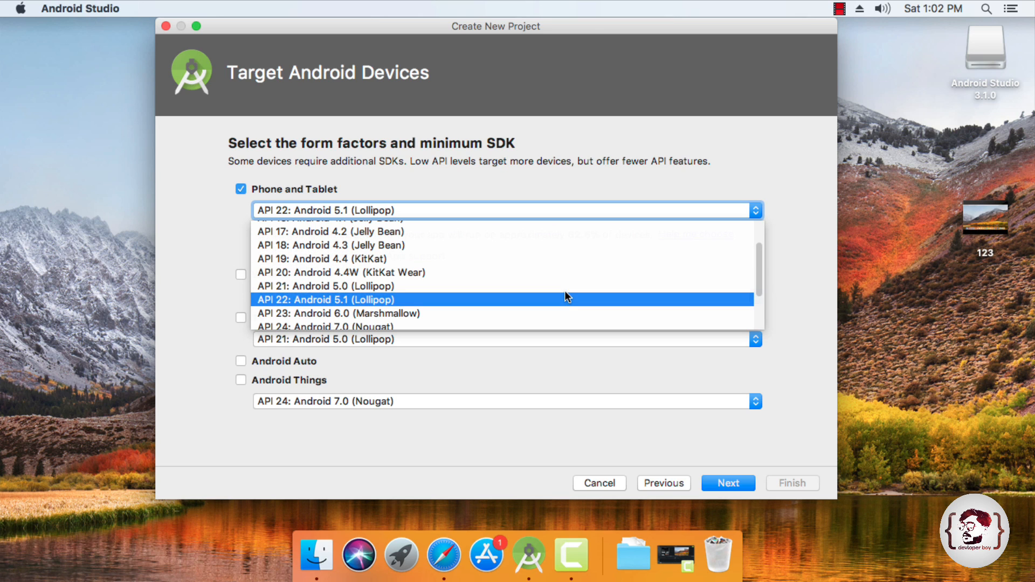
click(691, 184)
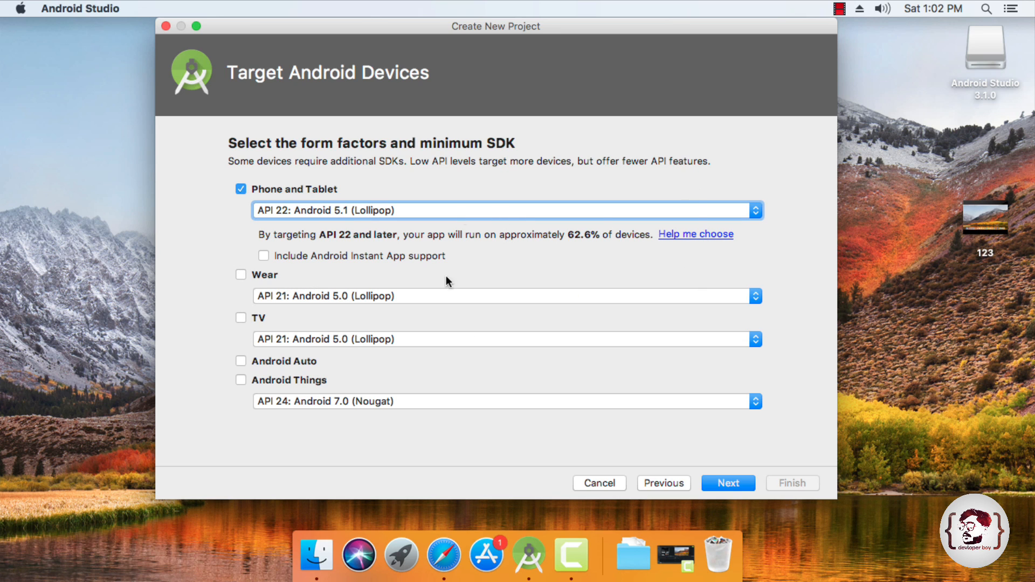
Choose Empty Activity, keep the names MainActivity and activity_main, and finish creating the project once its components are installed
click(721, 482)
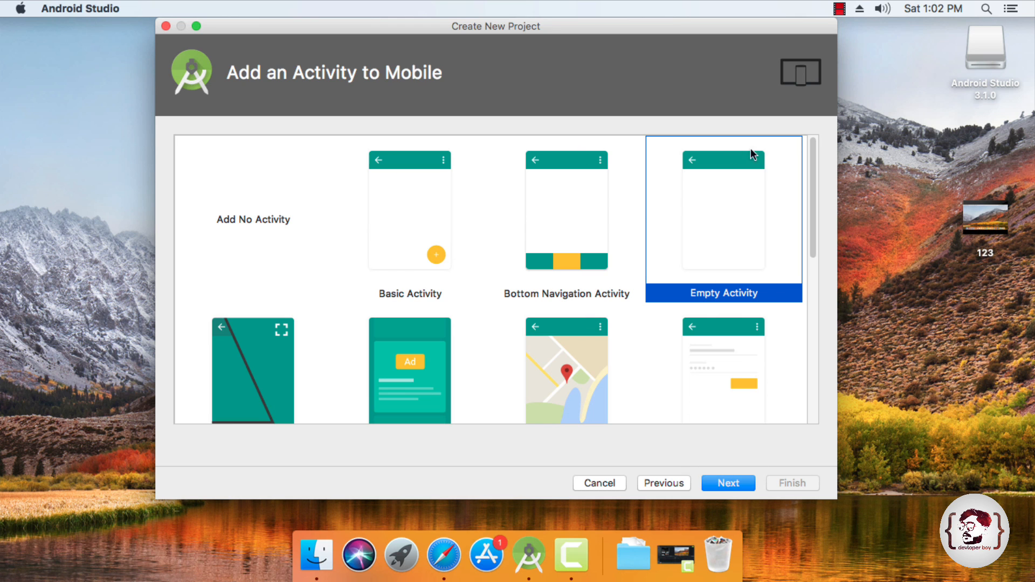
mouse_move(811, 176)
mouse_down()
mouse_move(817, 323)
mouse_move(823, 163)
mouse_up()
click(733, 477)
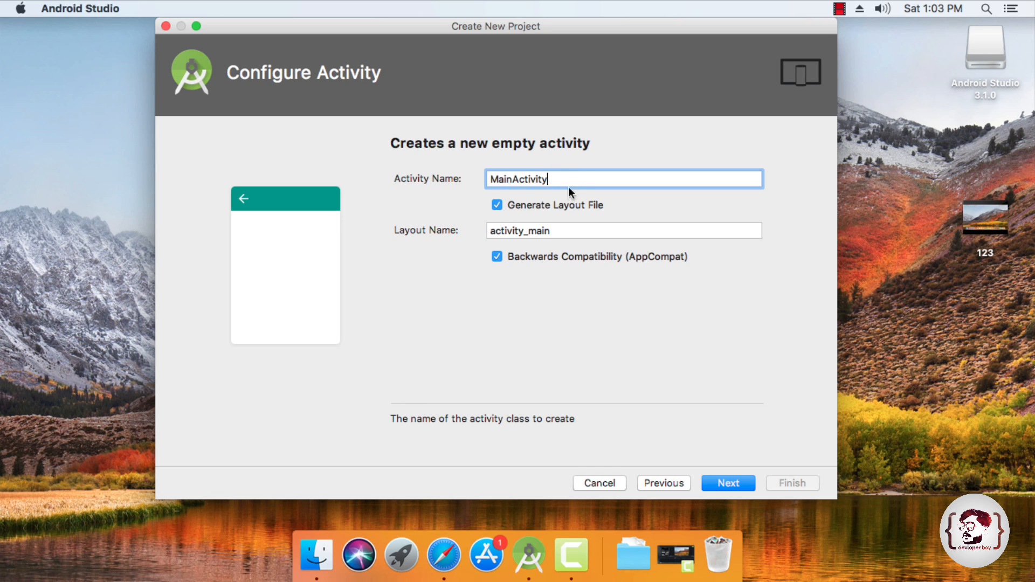
click(736, 484)
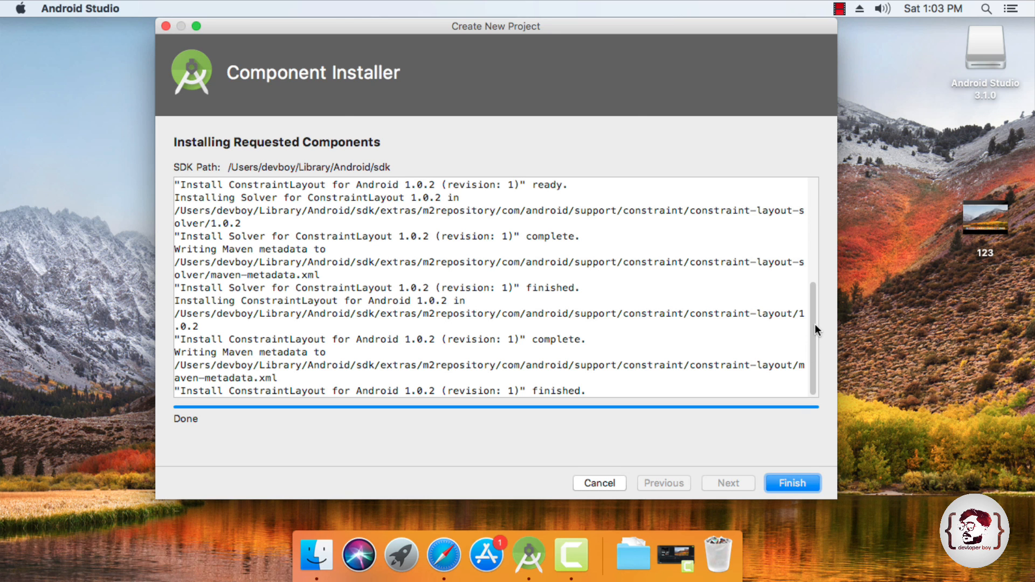
key(Return)
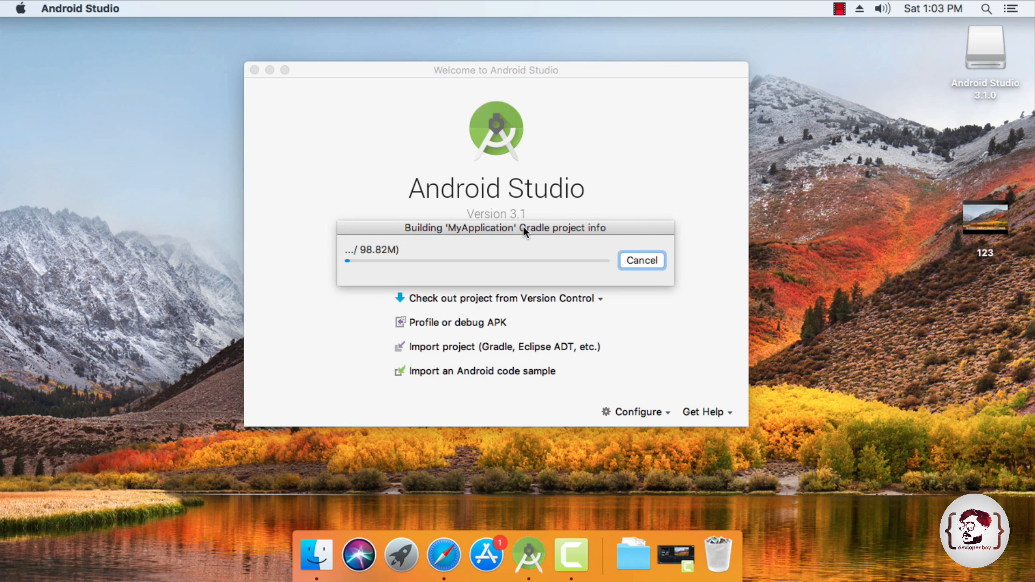
drag(523, 225, 532, 238)
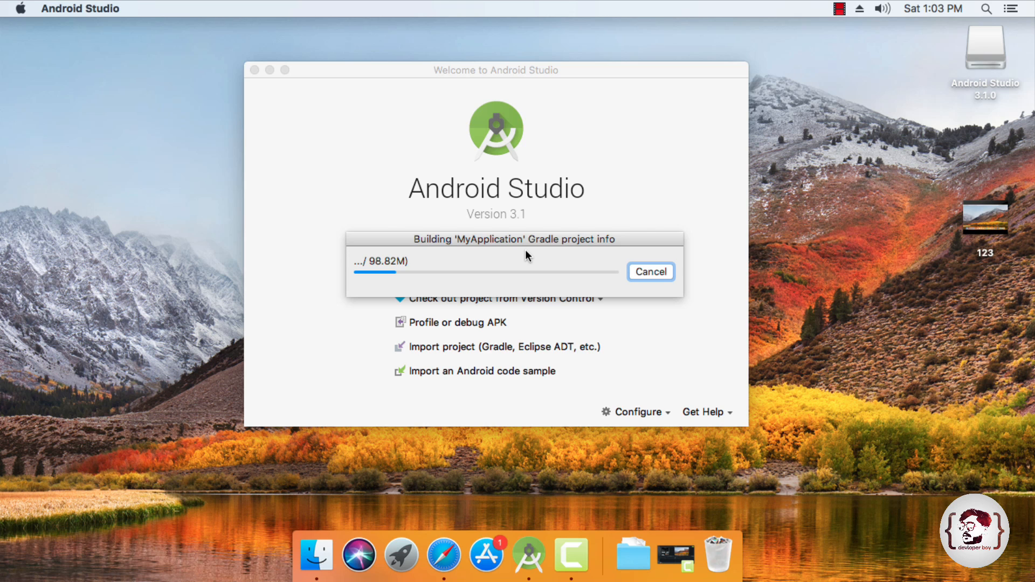
click(845, 10)
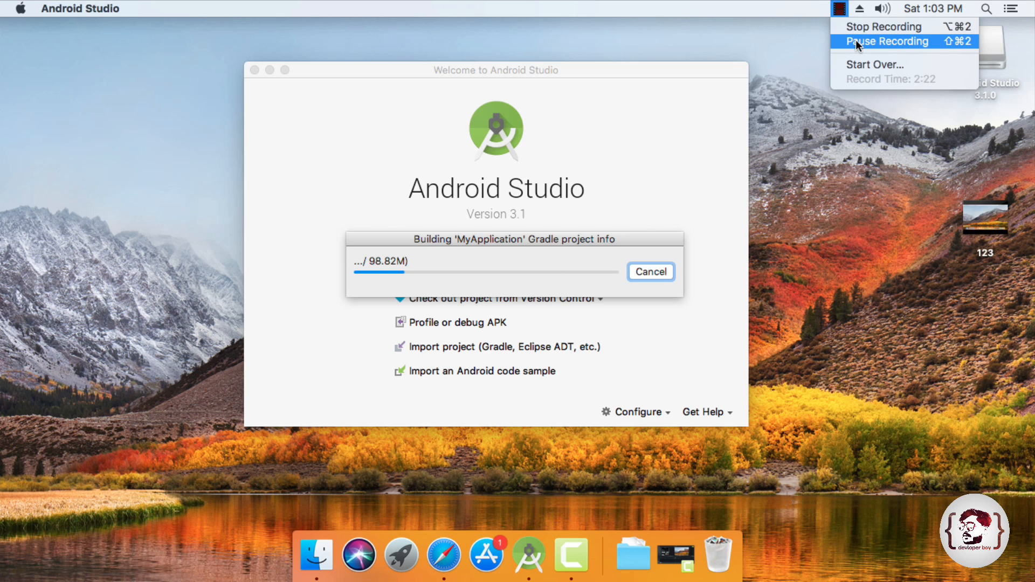
click(856, 40)
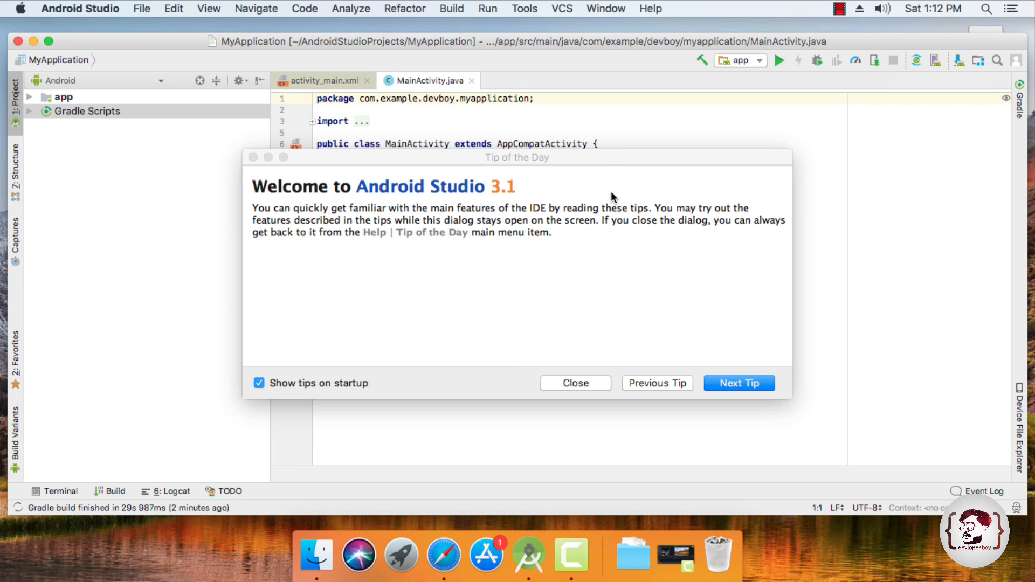
Close the Tip of the Day dialog with tips on startup kept enabled, and expand the project window to full screen
drag(644, 155, 709, 138)
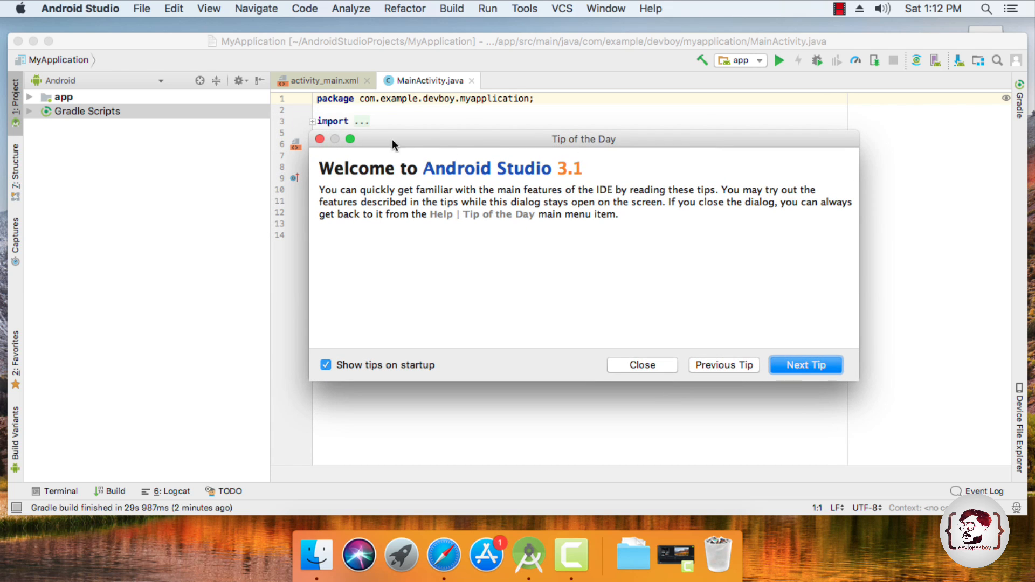
drag(467, 134, 406, 134)
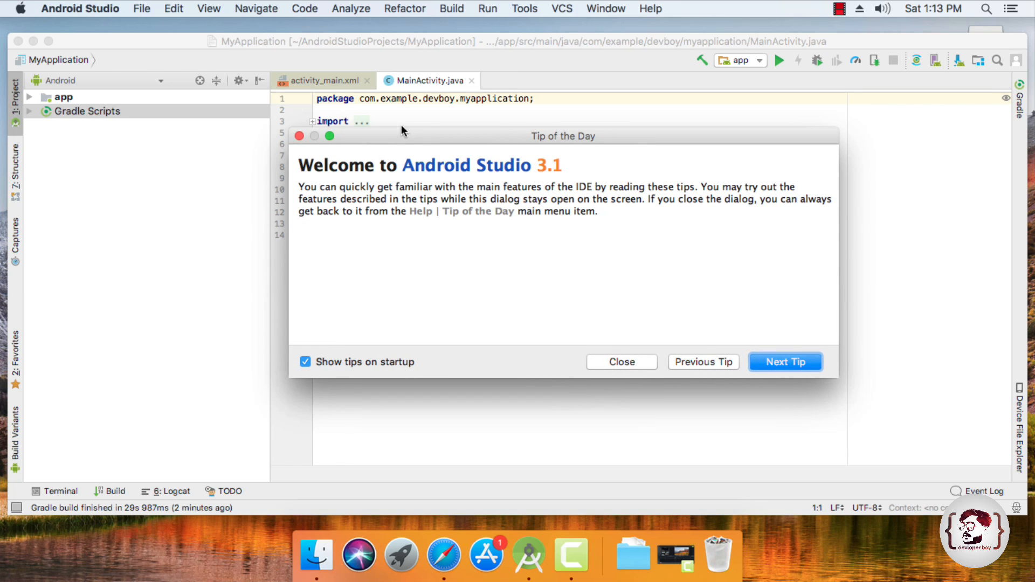
drag(436, 135, 434, 119)
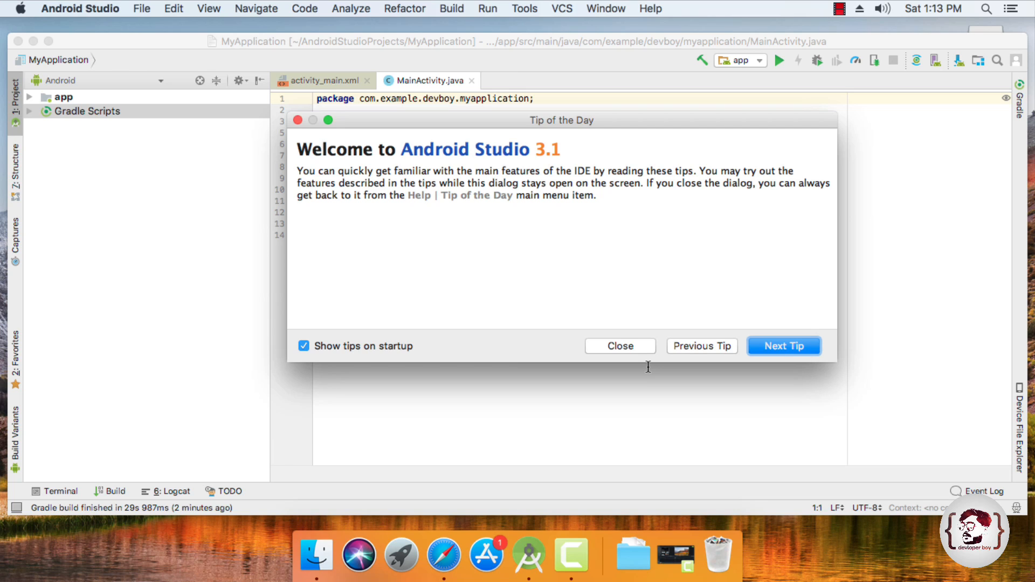
click(371, 347)
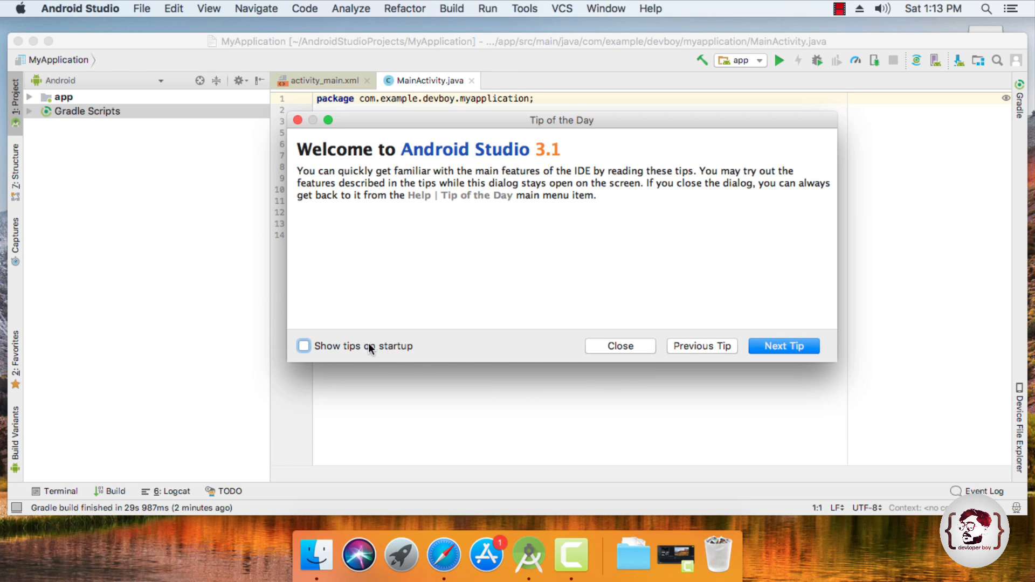
click(322, 347)
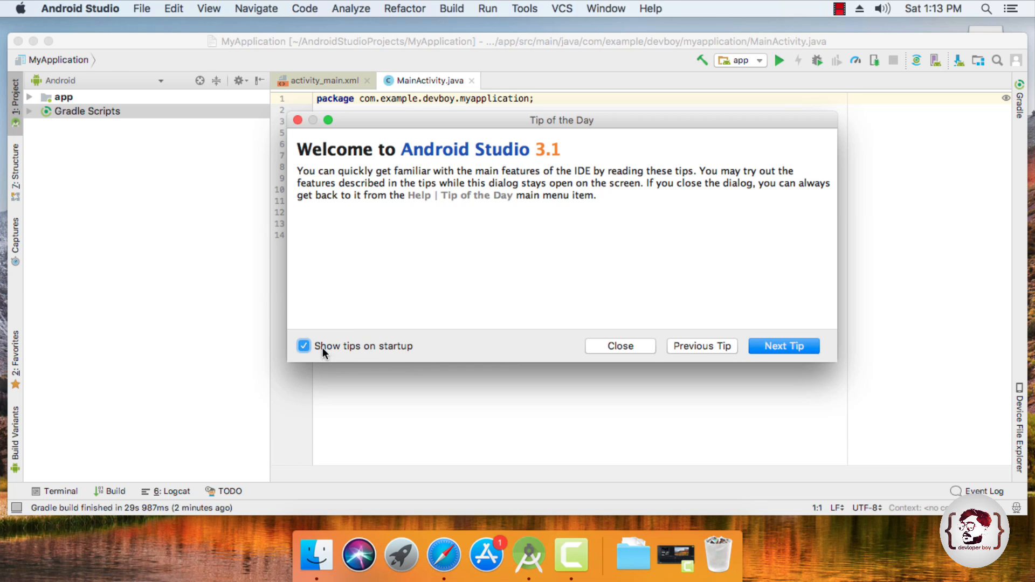
click(633, 348)
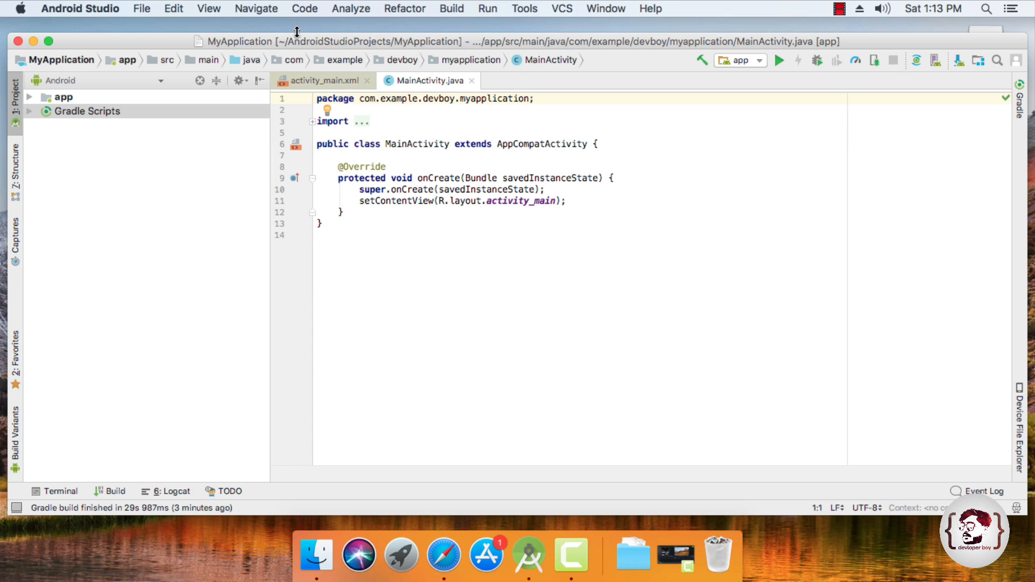
click(49, 41)
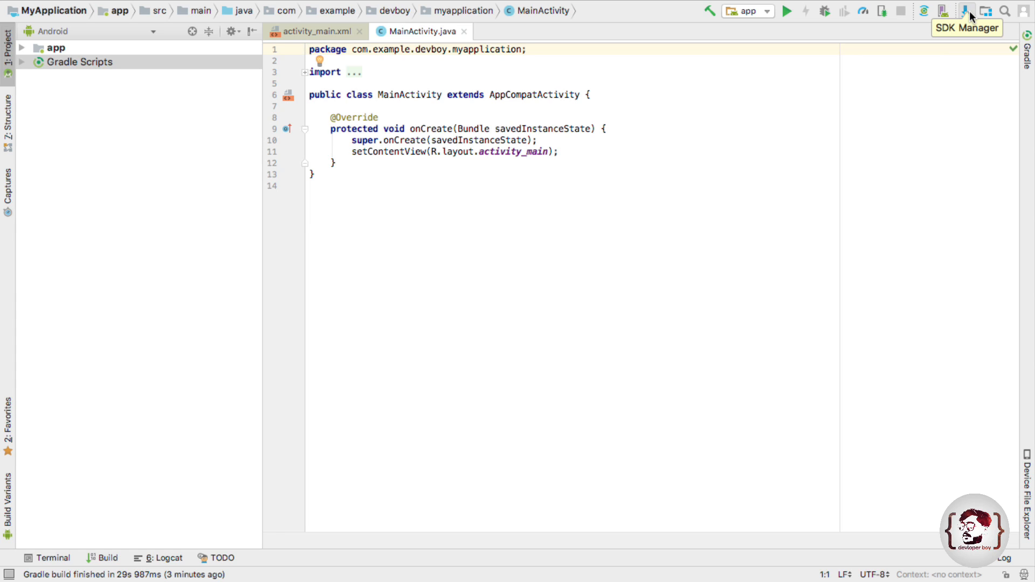
Start creating a virtual device in the Android Virtual Device Manager with the Pixel XL phone hardware and continue to the system image selection
click(941, 23)
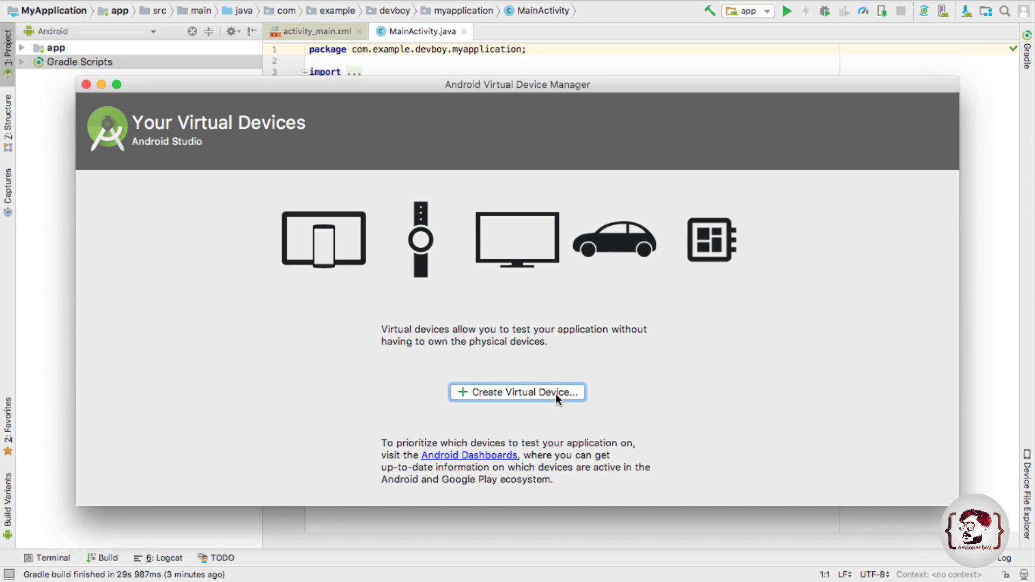
click(555, 394)
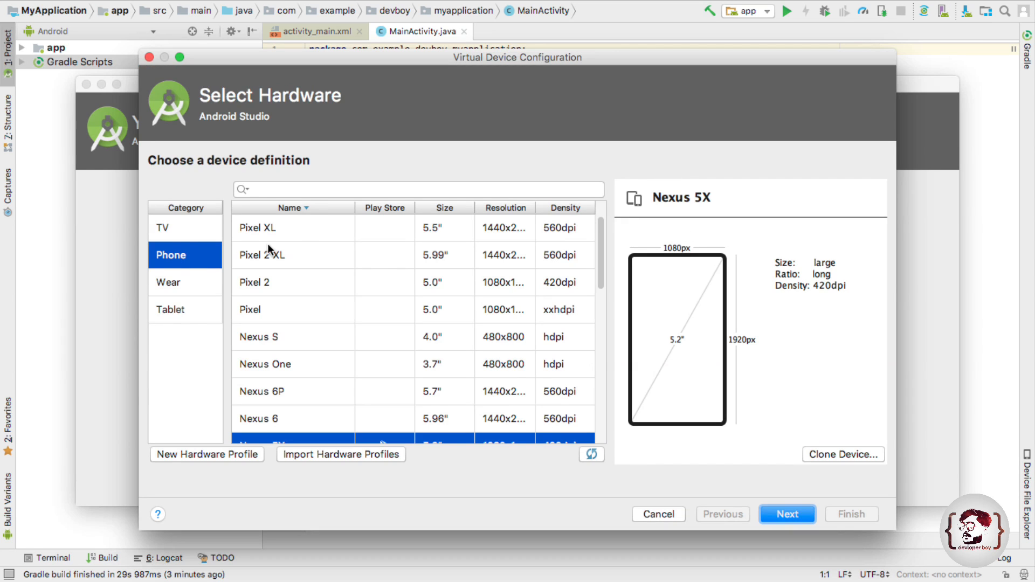
click(277, 233)
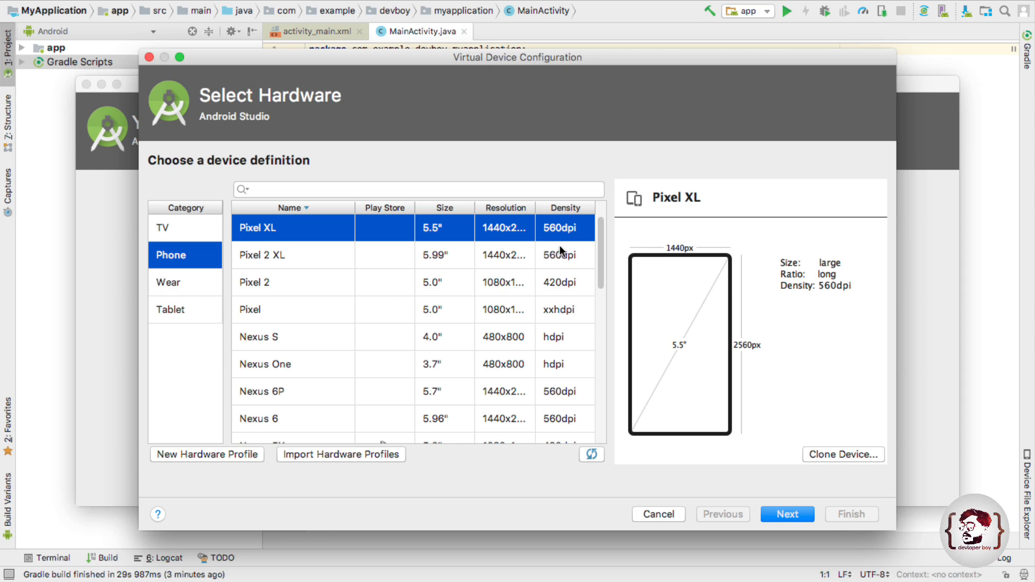
drag(603, 253, 600, 232)
click(788, 515)
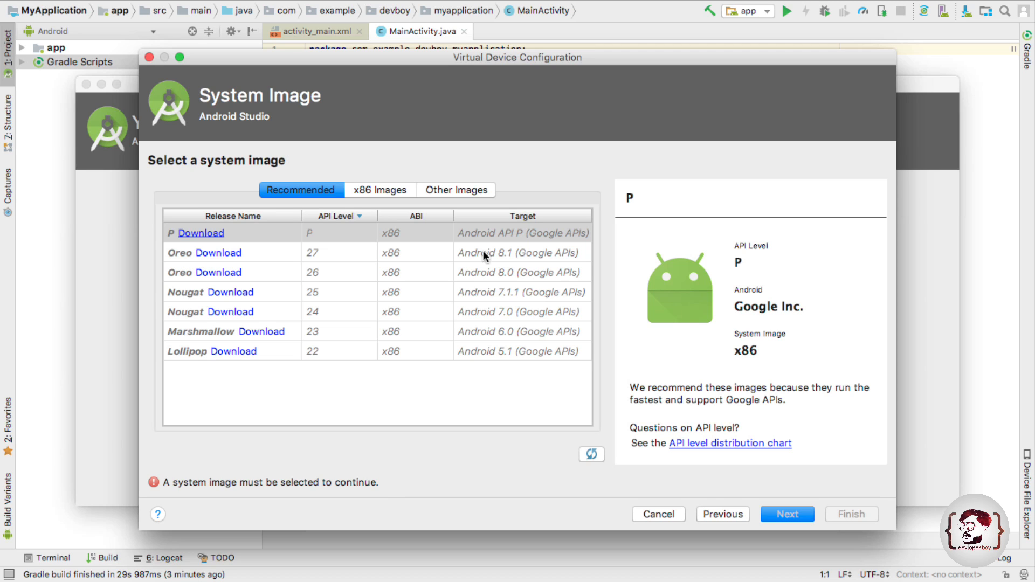
Request the Oreo API 27 x86 system image, accept its SDK license and start the download
click(218, 254)
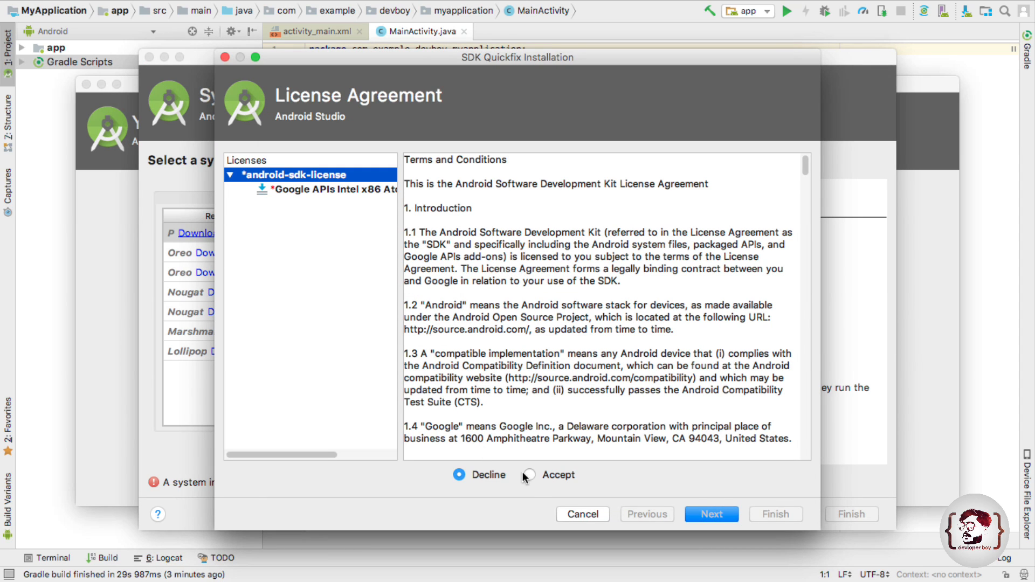
click(530, 476)
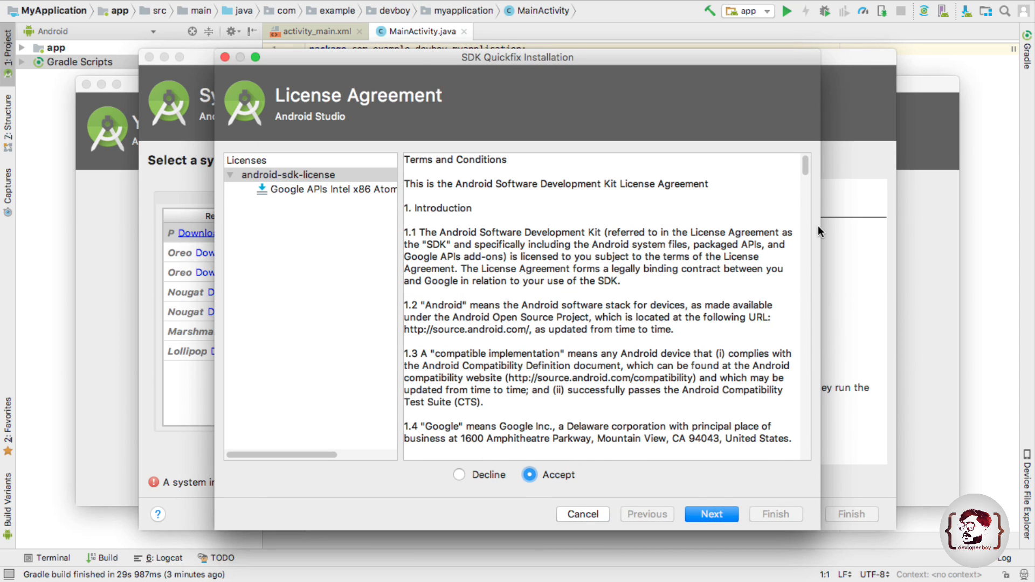
click(719, 516)
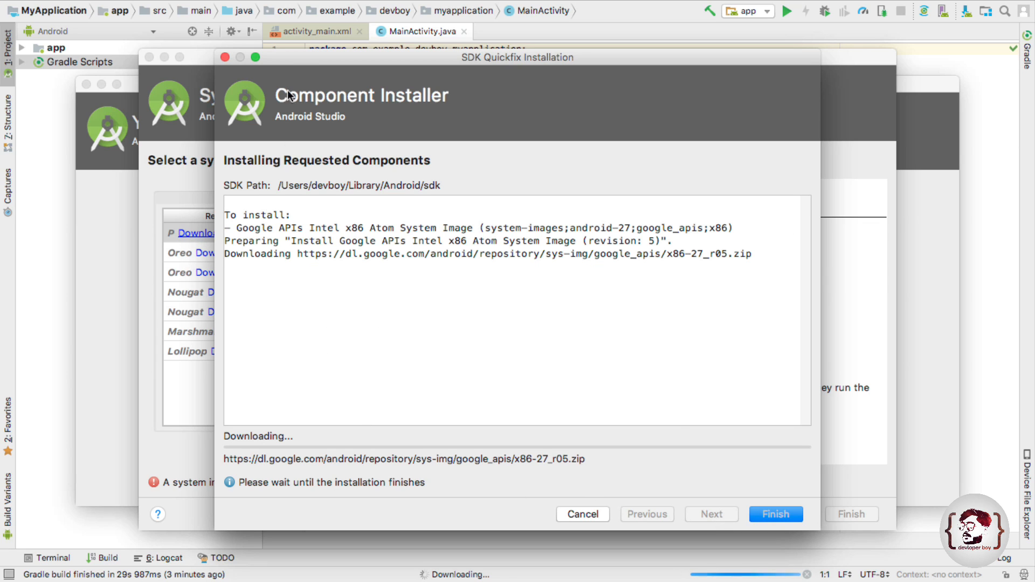
mouse_move(306, 59)
mouse_down()
mouse_move(416, 105)
mouse_move(312, 64)
mouse_move(313, 76)
mouse_up()
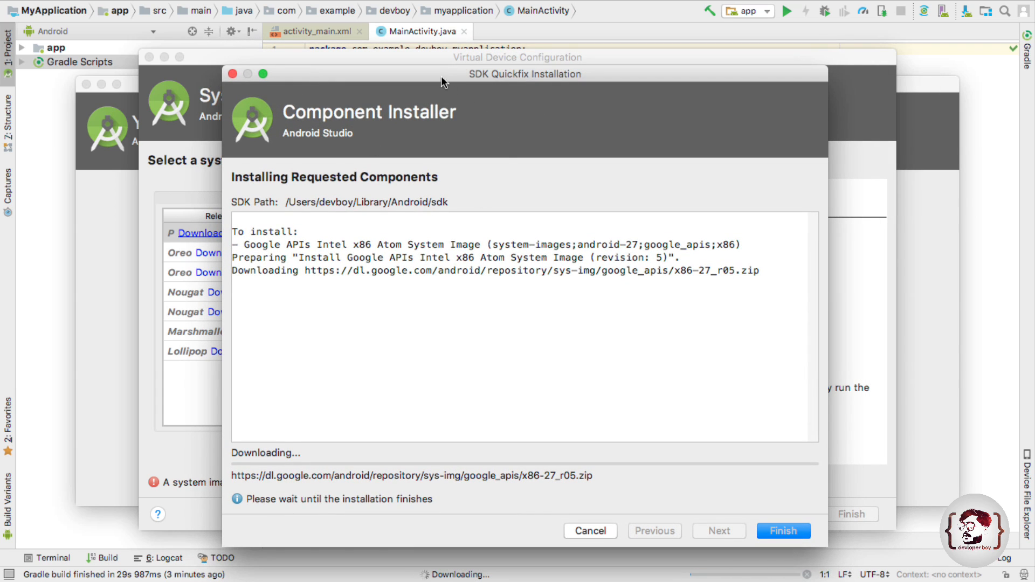
mouse_move(441, 76)
mouse_down()
mouse_move(459, 91)
mouse_move(432, 74)
mouse_up()
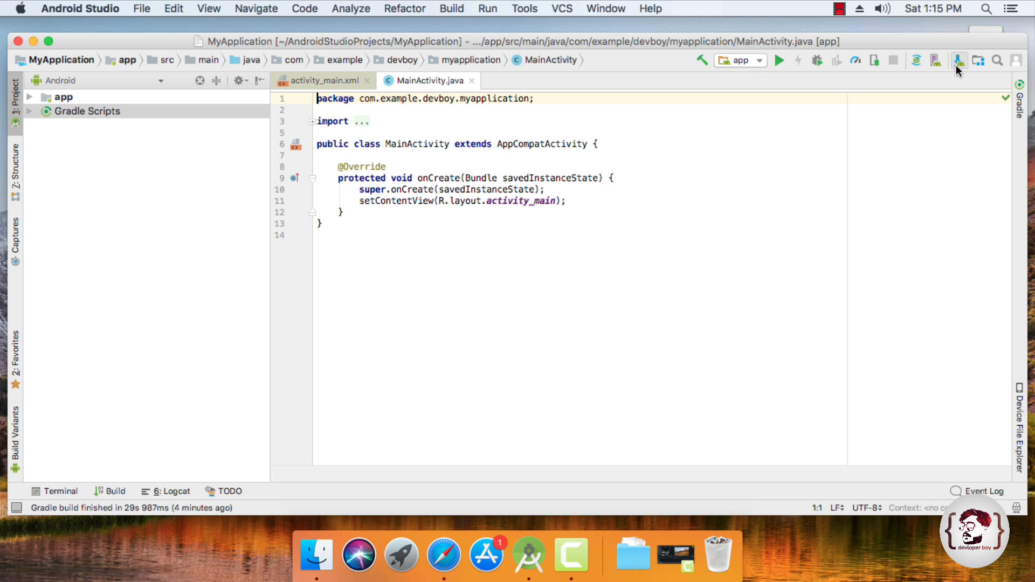
Open the Android Virtual Device Manager again, start a new virtual device with Pixel XL hardware and proceed to its system image selection
click(935, 60)
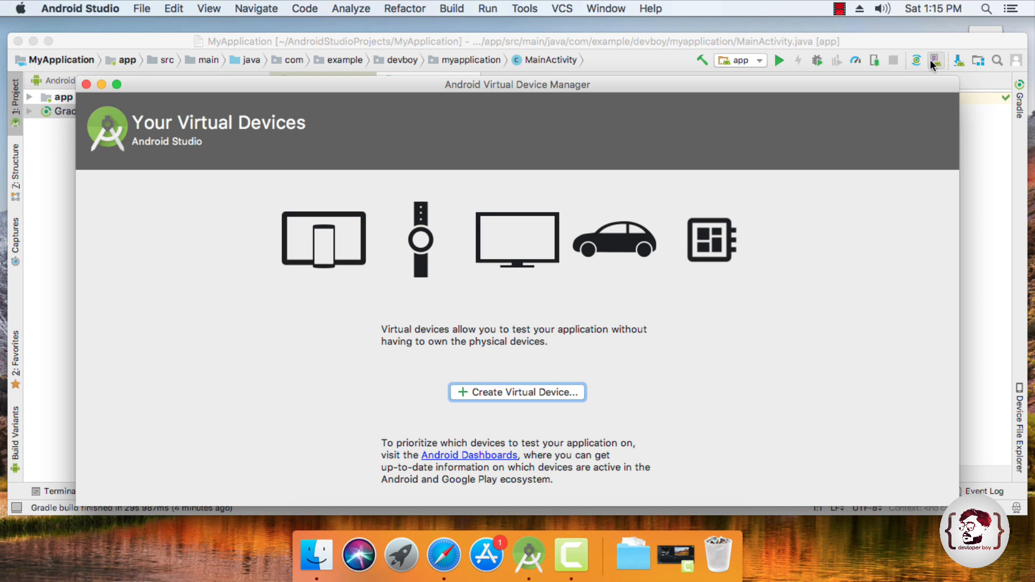
click(544, 390)
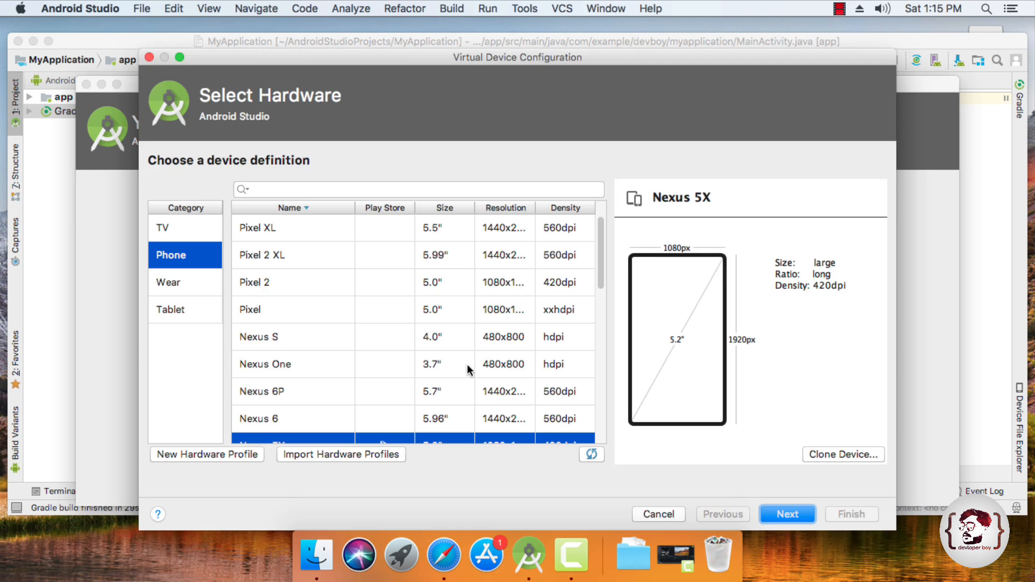
click(275, 229)
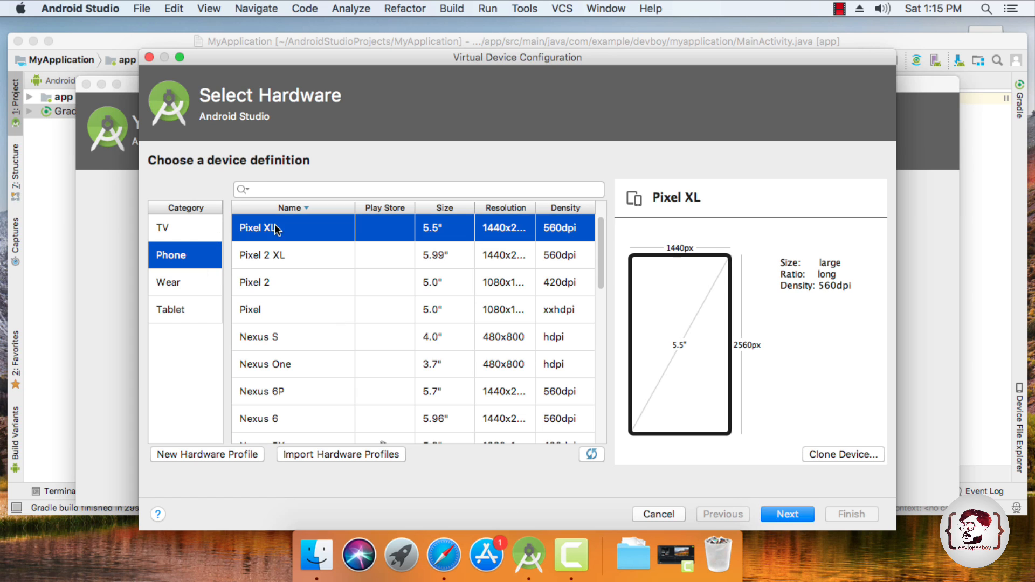
click(785, 515)
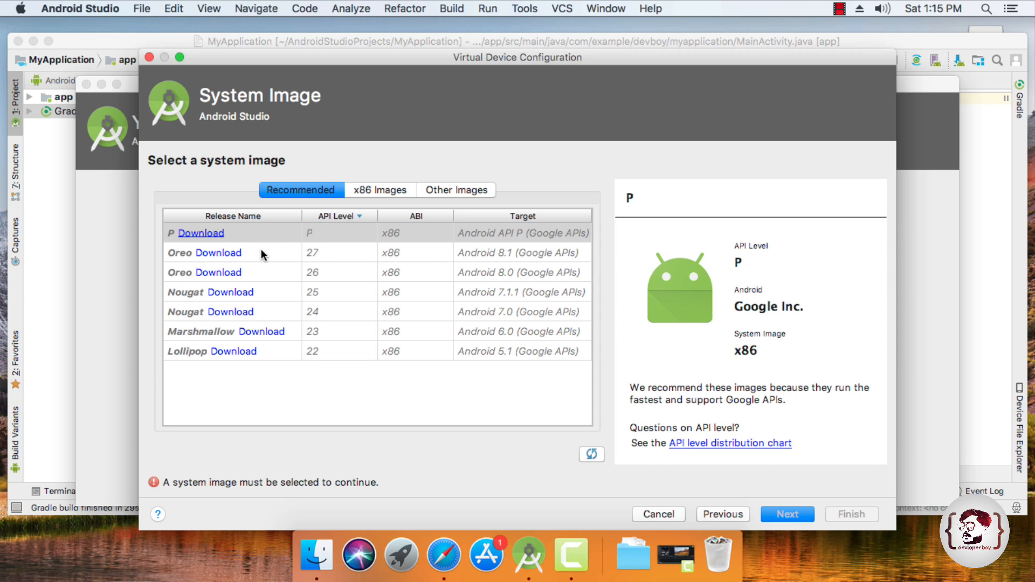
Download the Oreo API 27 x86 system image, accept the SDK license and finish the component installation
click(225, 257)
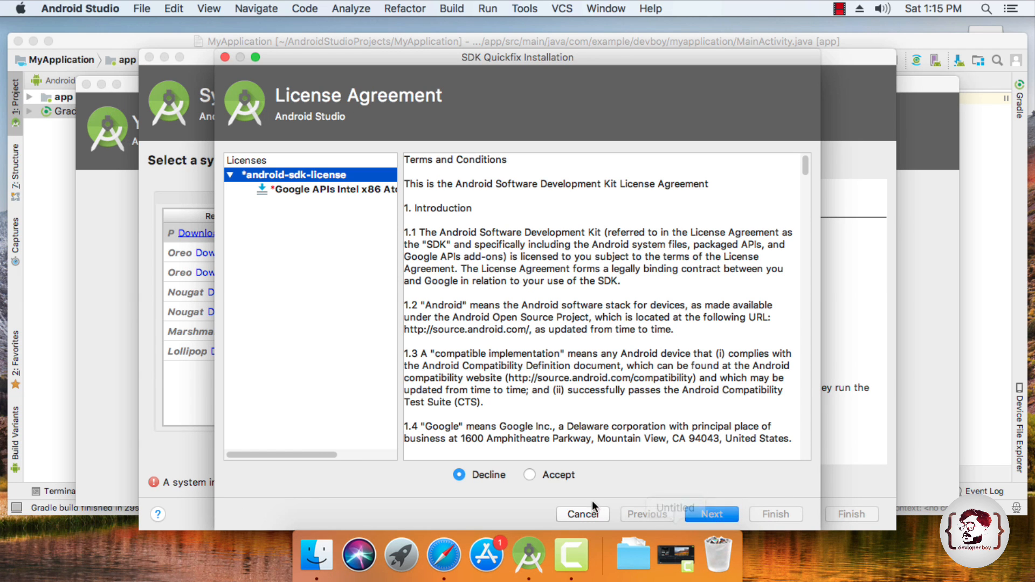
click(546, 475)
click(695, 515)
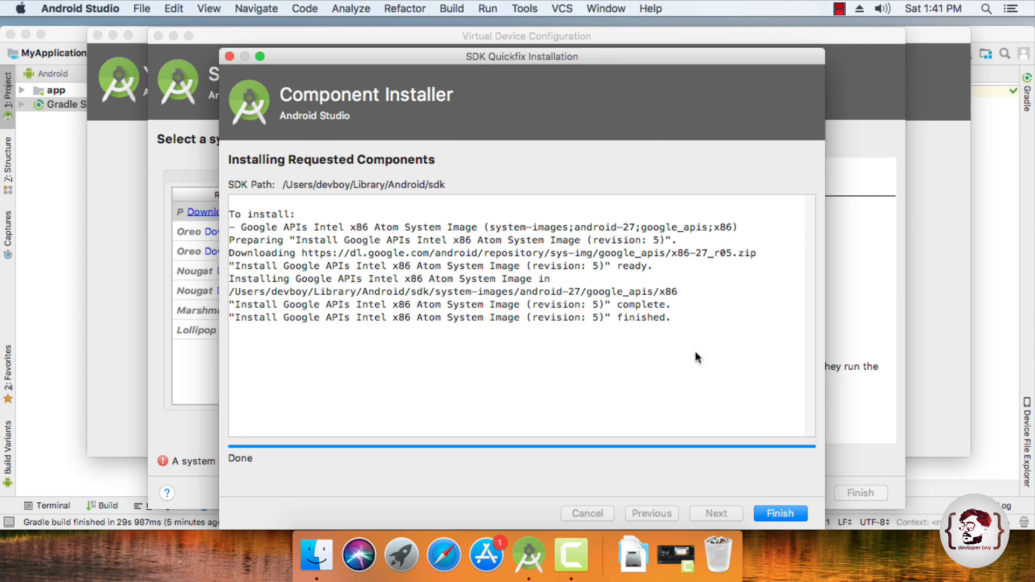
click(801, 513)
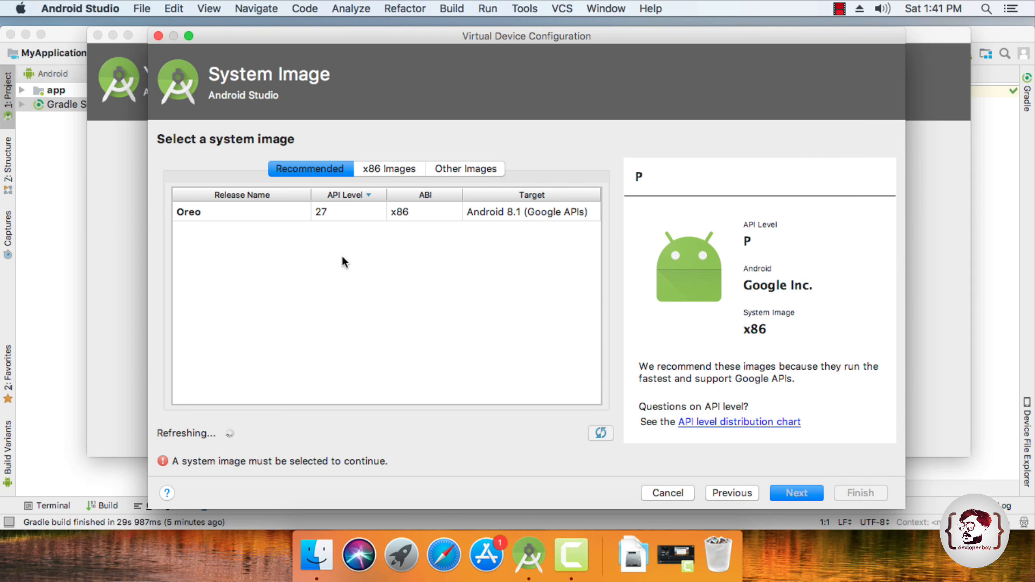
Select the Oreo API 27 image, keep the AVD name Pixel XL API 27 and finish creating the virtual device
click(340, 212)
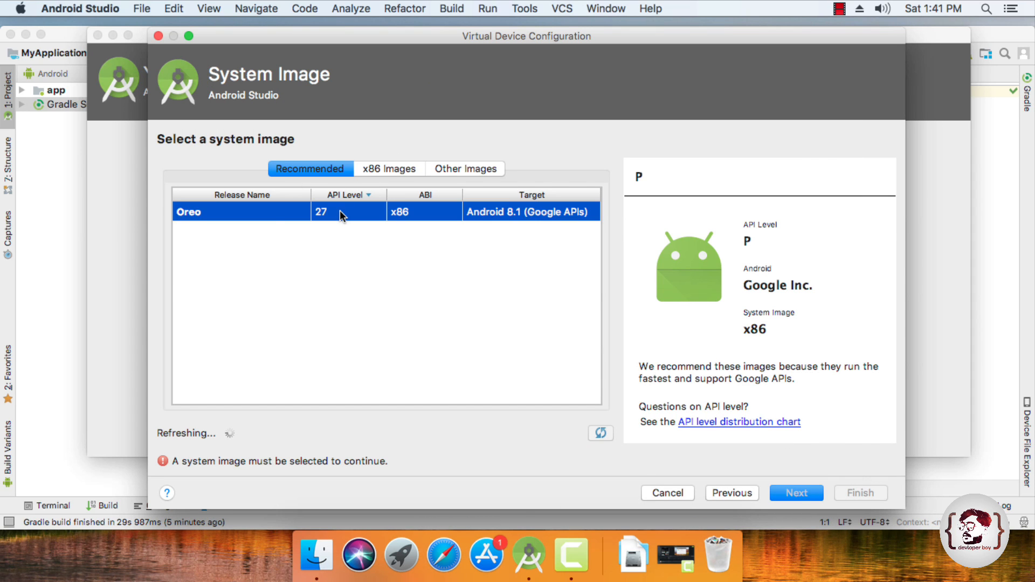
click(786, 493)
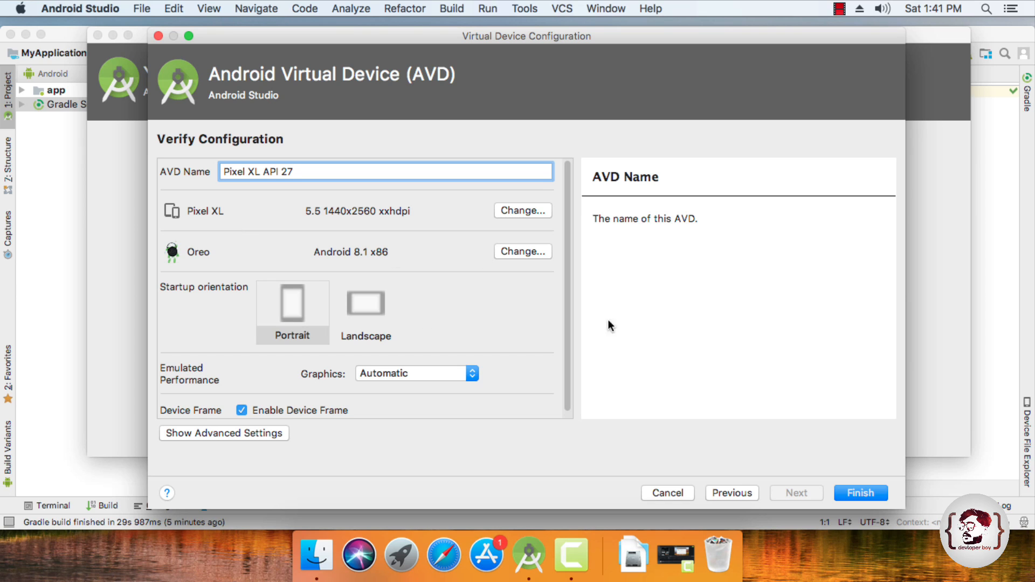
drag(301, 172, 270, 171)
click(369, 172)
click(861, 494)
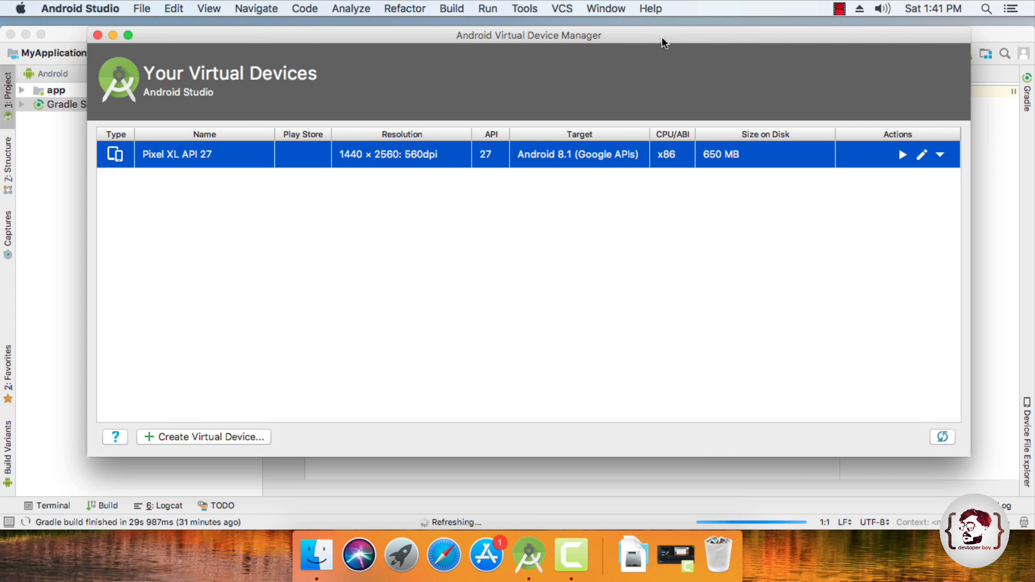
drag(662, 34, 632, 88)
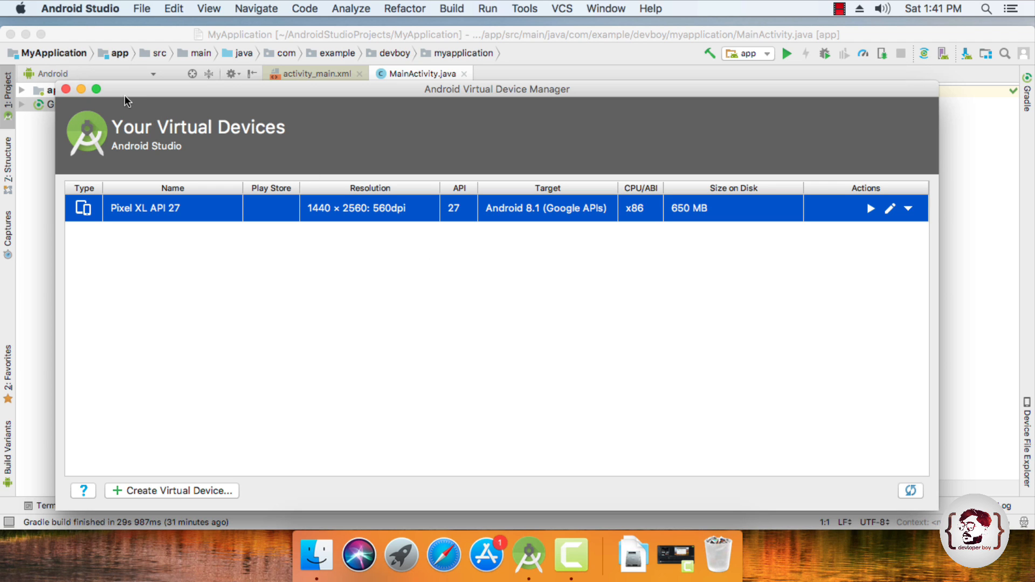
drag(121, 89, 146, 73)
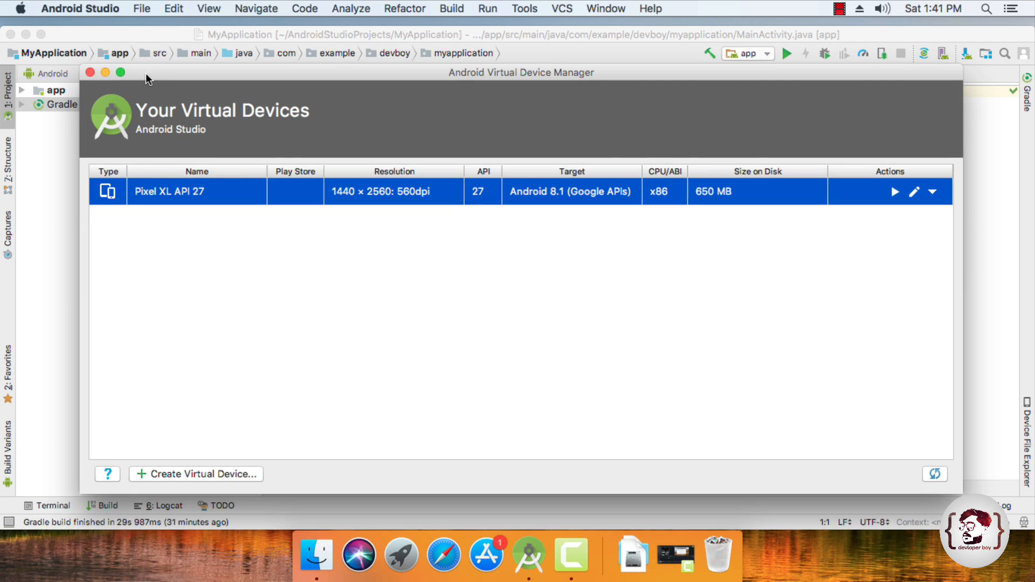